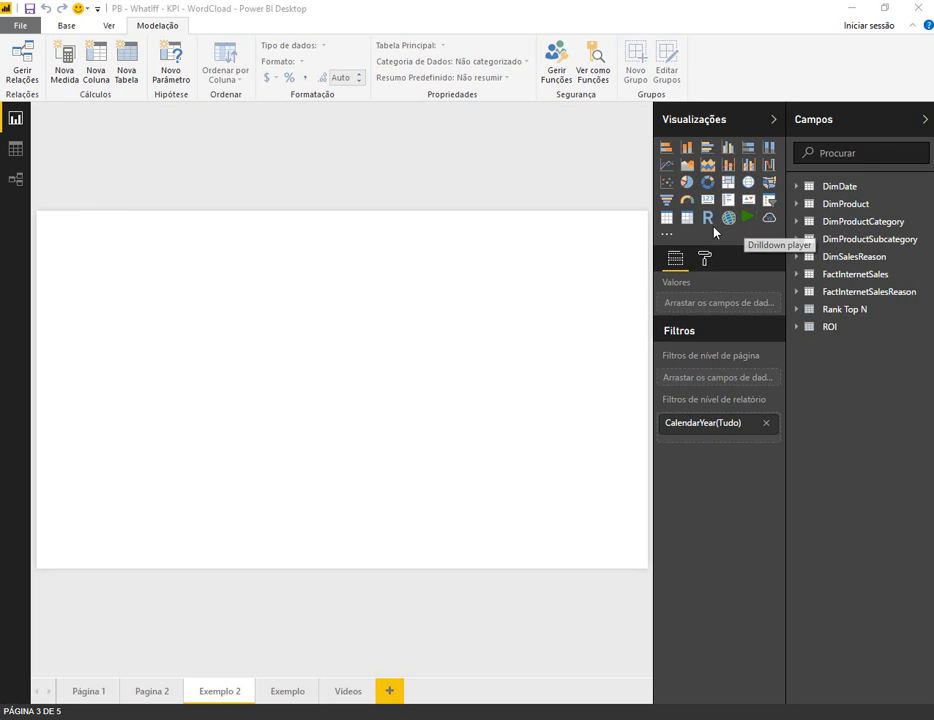
click(669, 236)
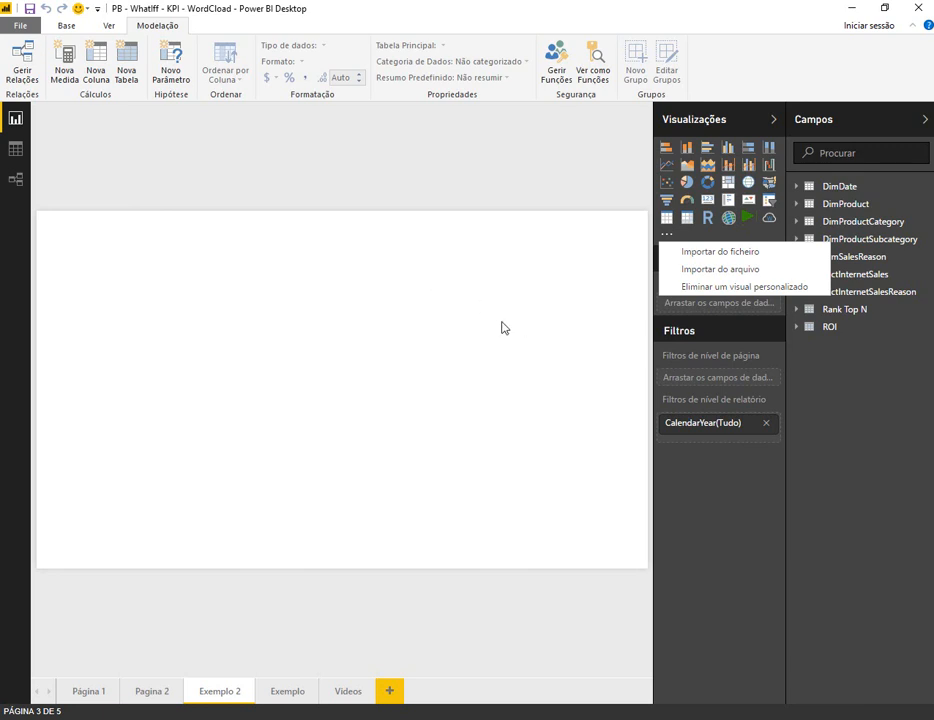
click(464, 330)
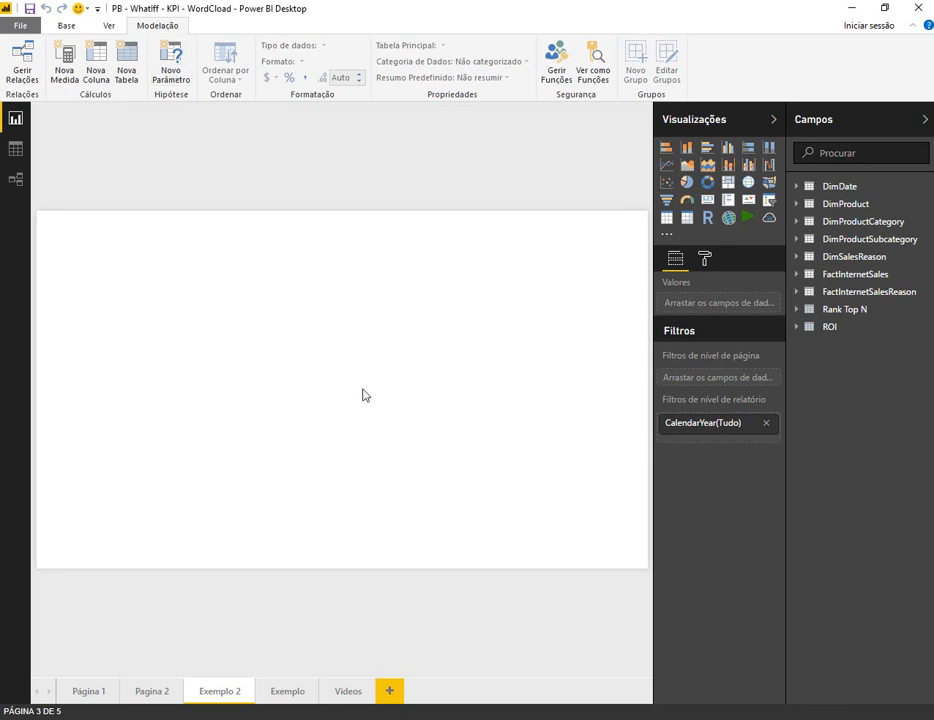
Start a new what-if parameter named Retorno Esperado with the data type Número decimal.
click(176, 76)
drag(392, 287, 332, 286)
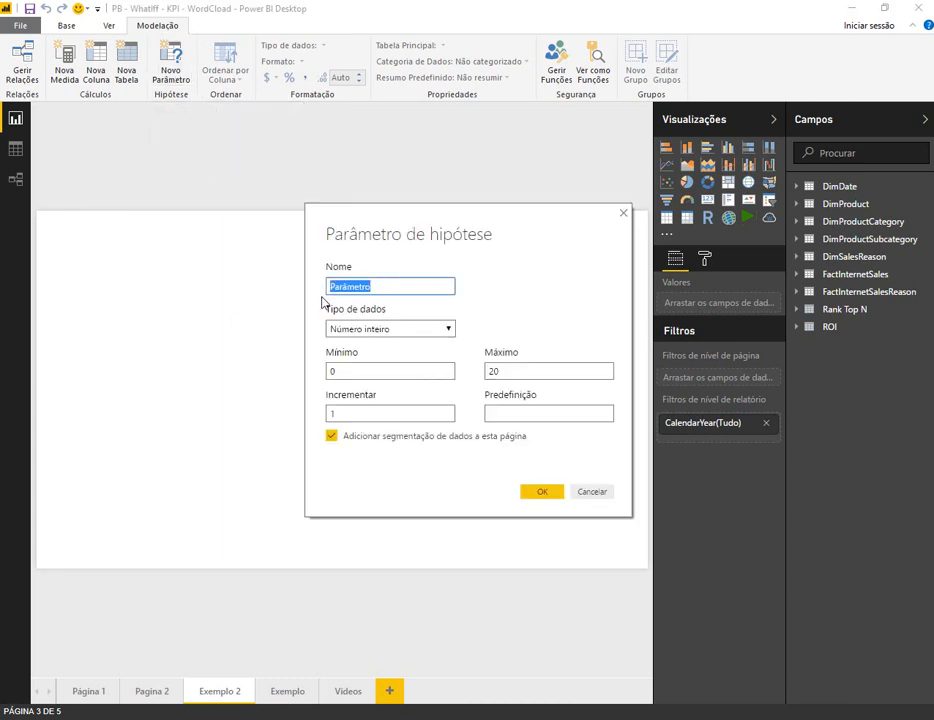
text(Retorno Esperado)
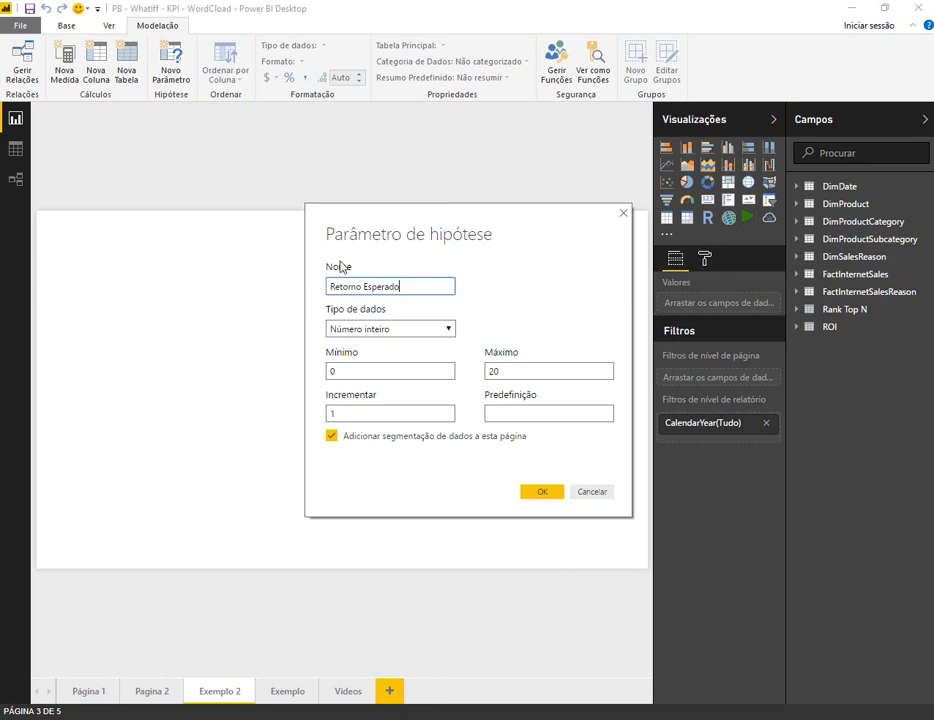
click(410, 330)
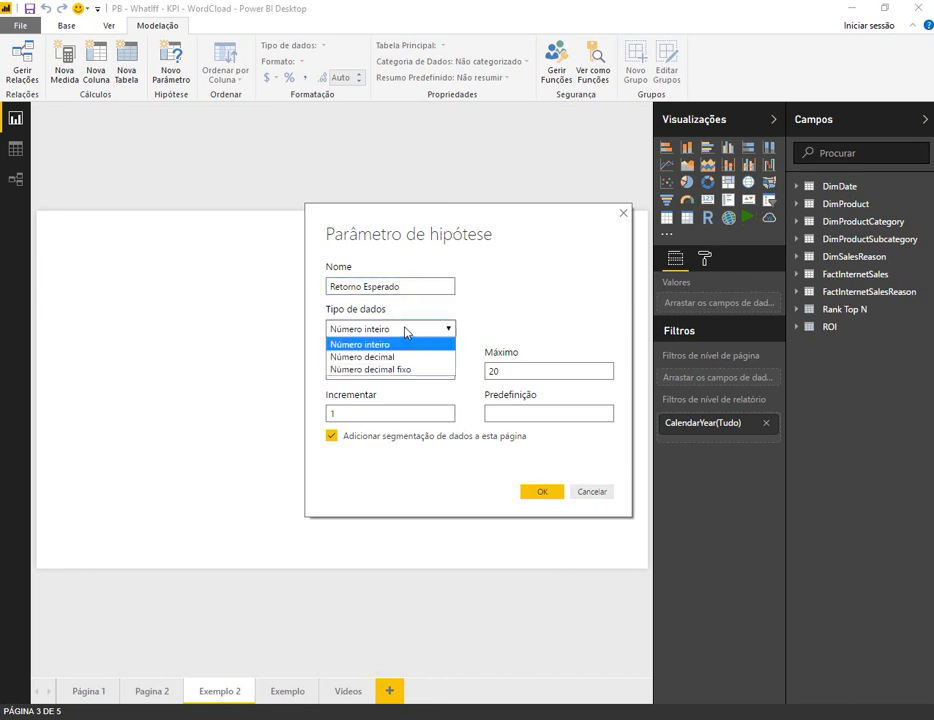
click(401, 359)
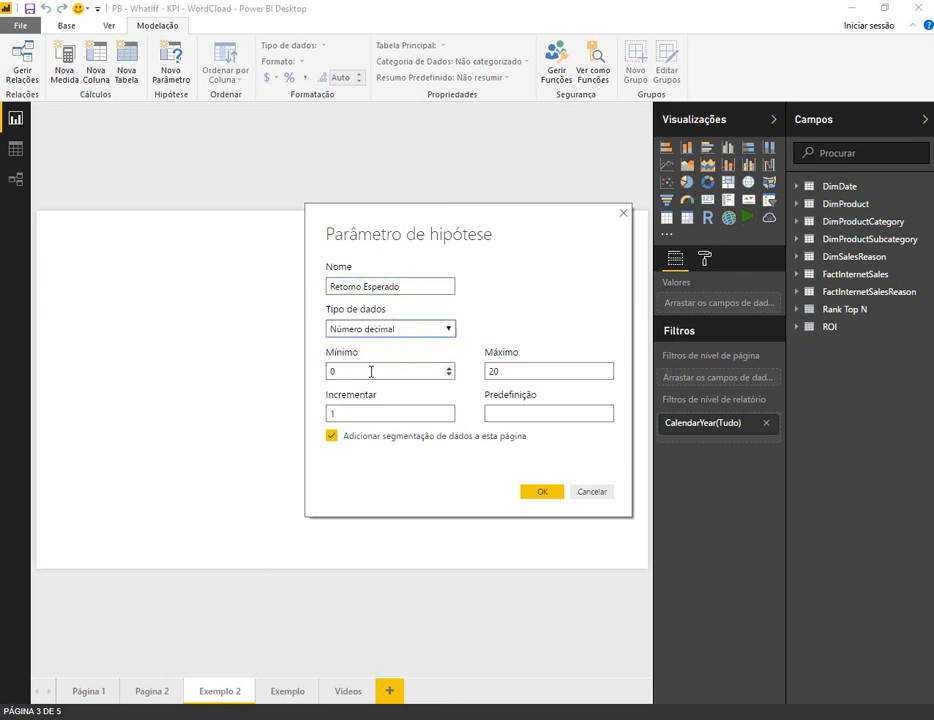
Set the parameter's maximum to 1 and increment to 0,1, and create it with a slicer near the report page's upper-left corner.
double_click(513, 372)
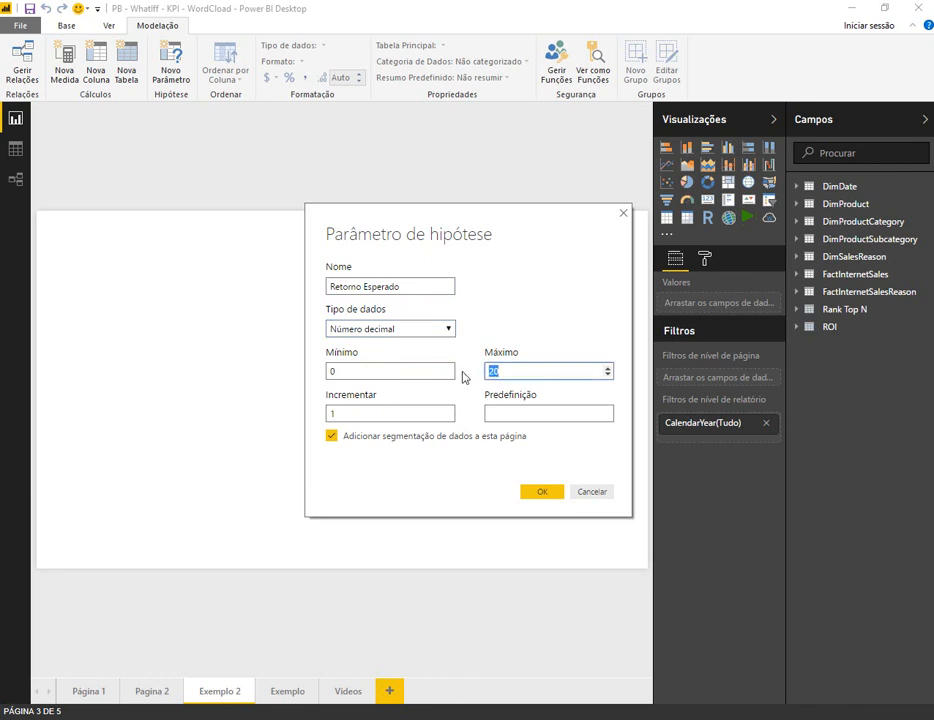
text(1)
click(367, 413)
double_click(330, 414)
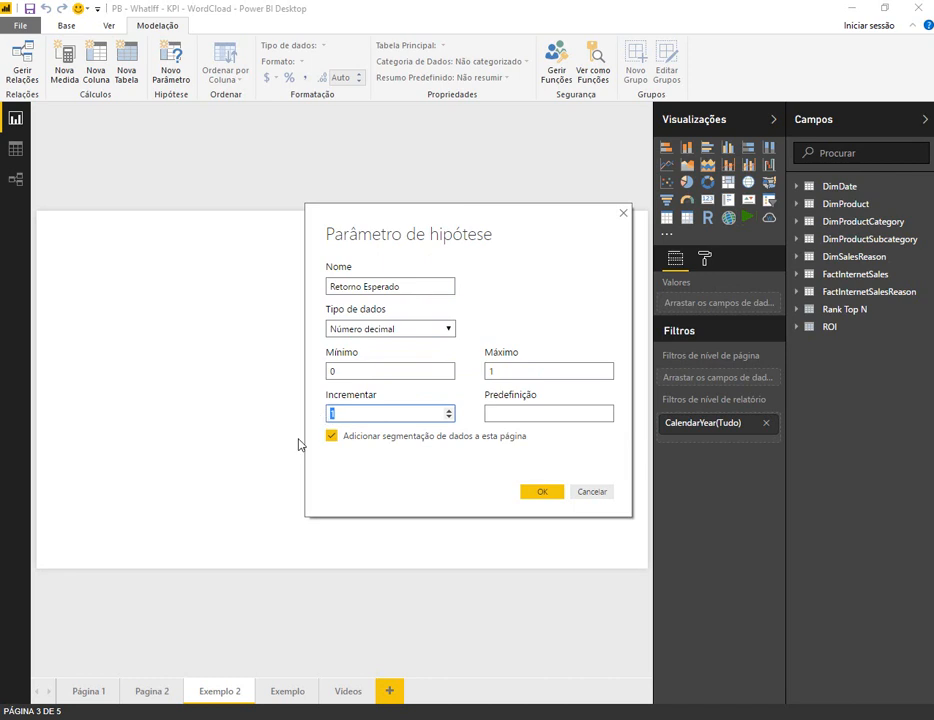
text(0)
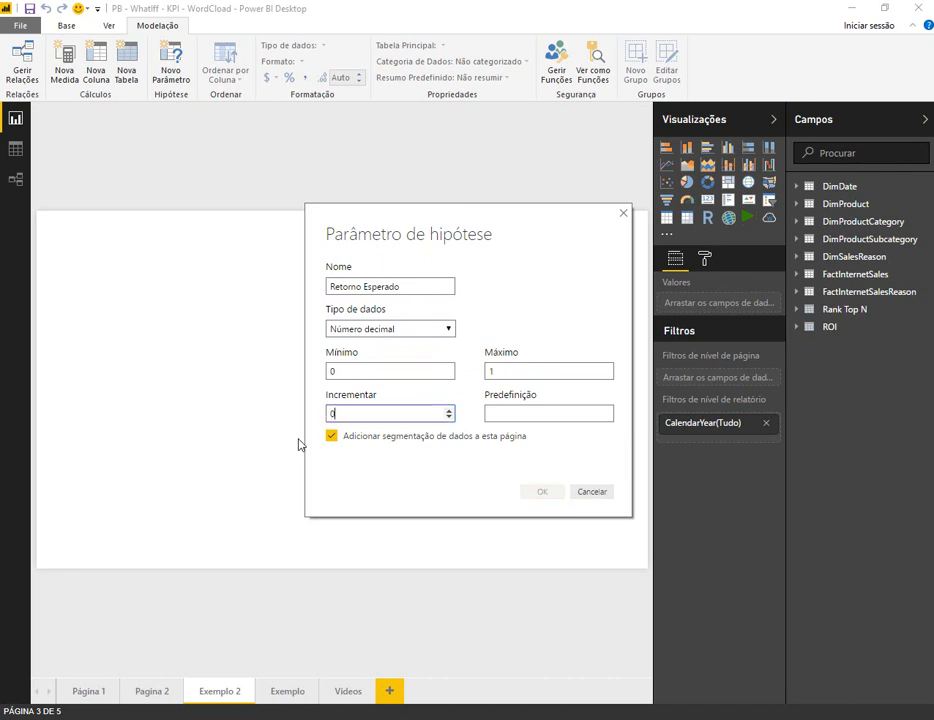
text(,1)
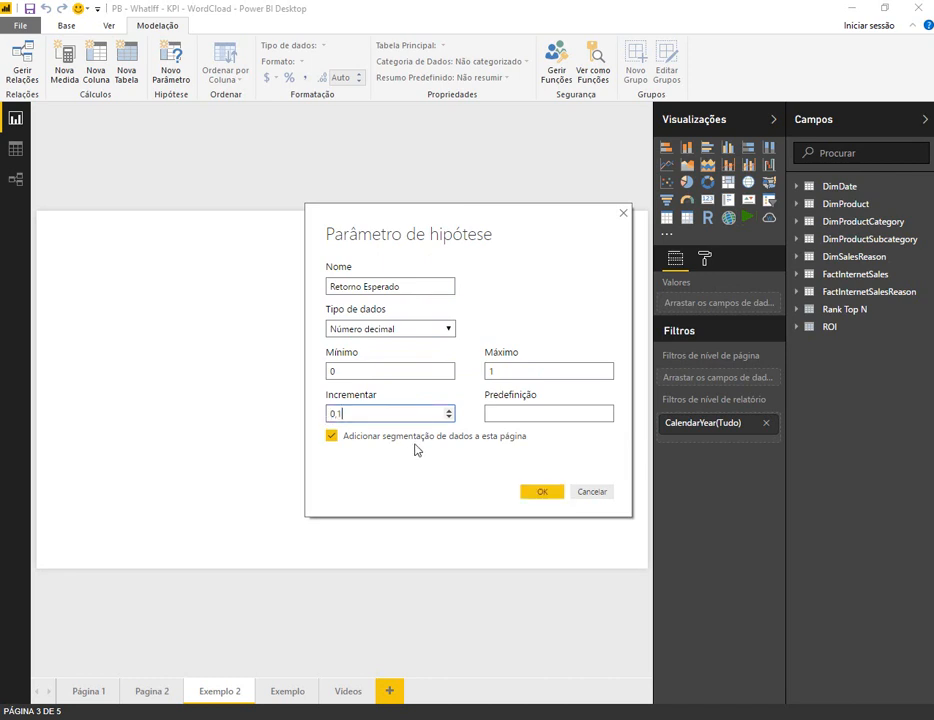
click(538, 492)
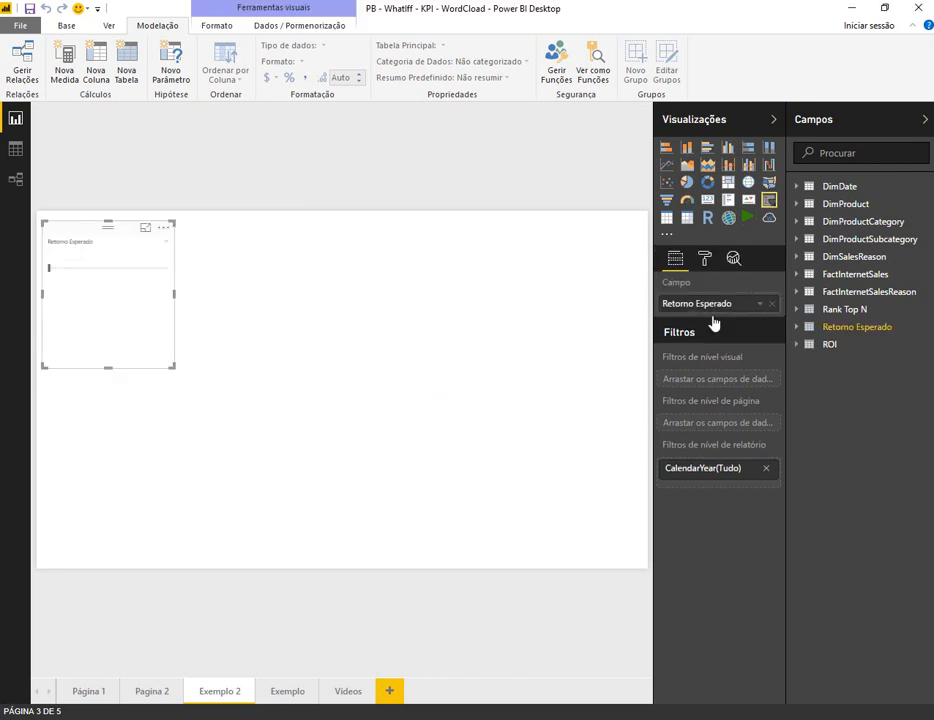
drag(117, 233, 146, 249)
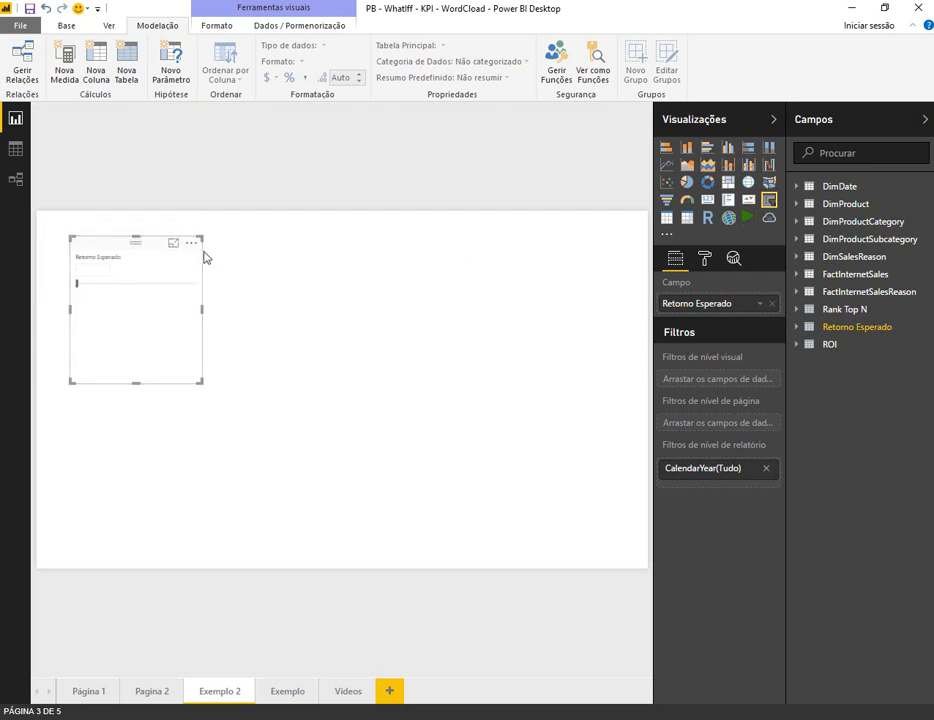
Examine the GENERATESERIES formula of the Retorno Esperado column and the values generated in its table.
click(847, 327)
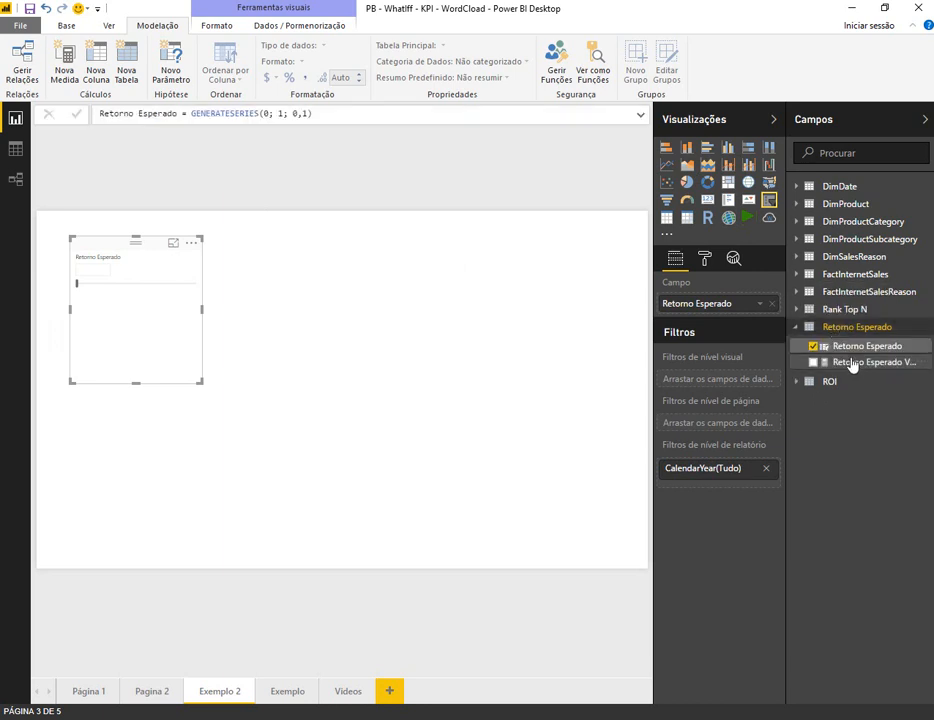
click(858, 352)
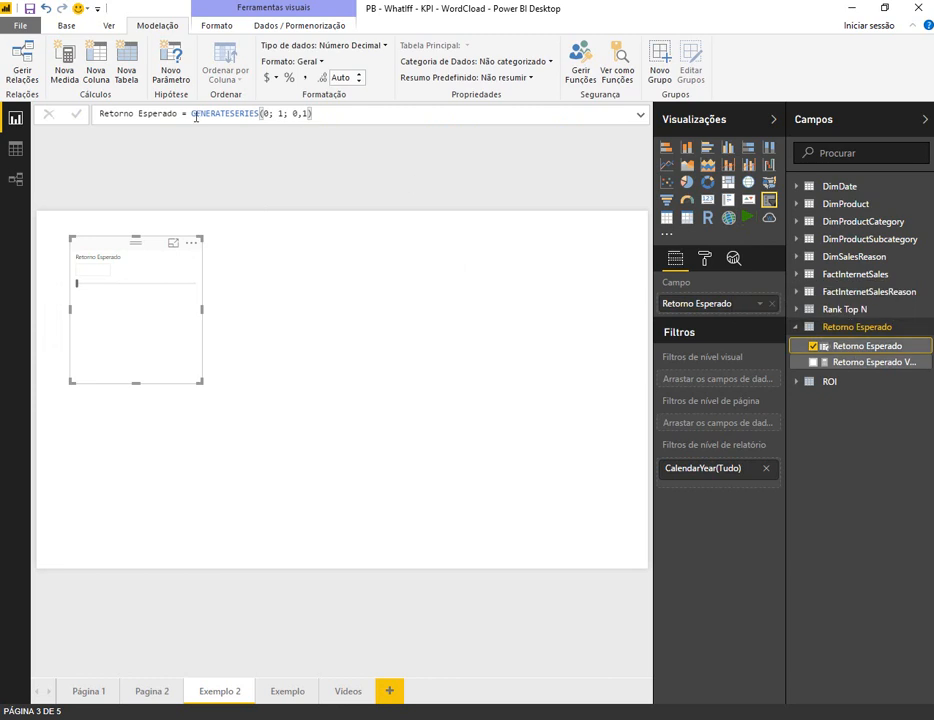
drag(190, 113, 340, 113)
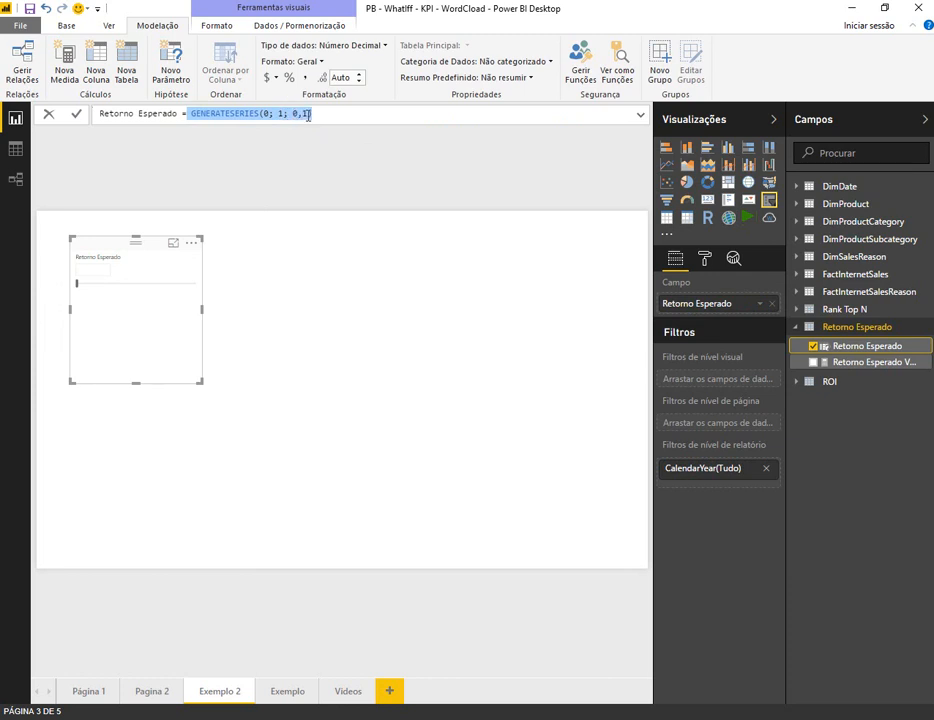
click(13, 154)
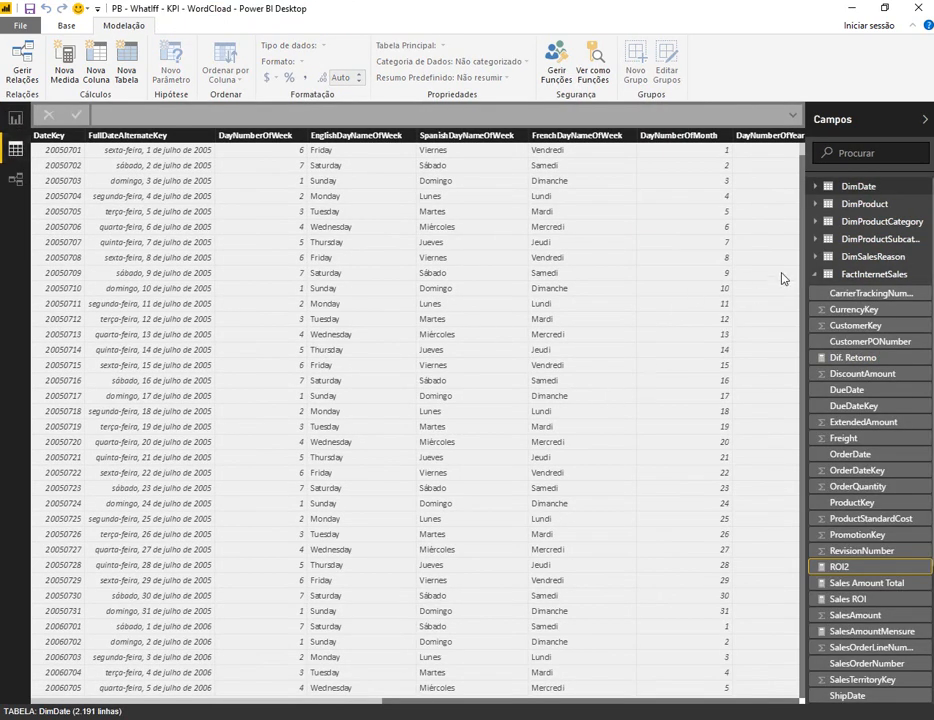
click(814, 276)
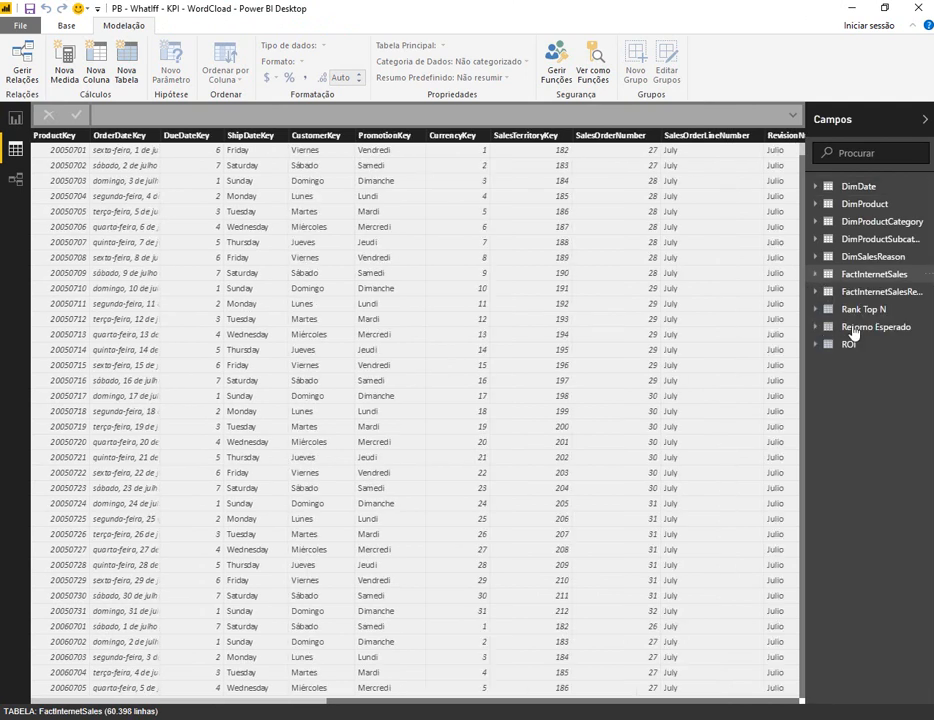
click(862, 327)
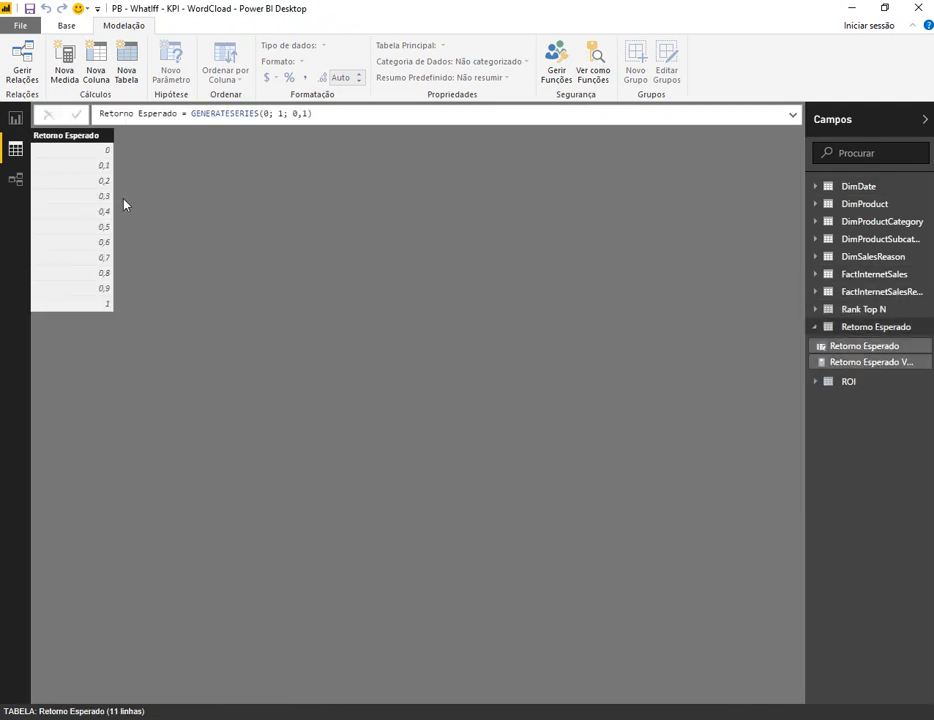
click(14, 120)
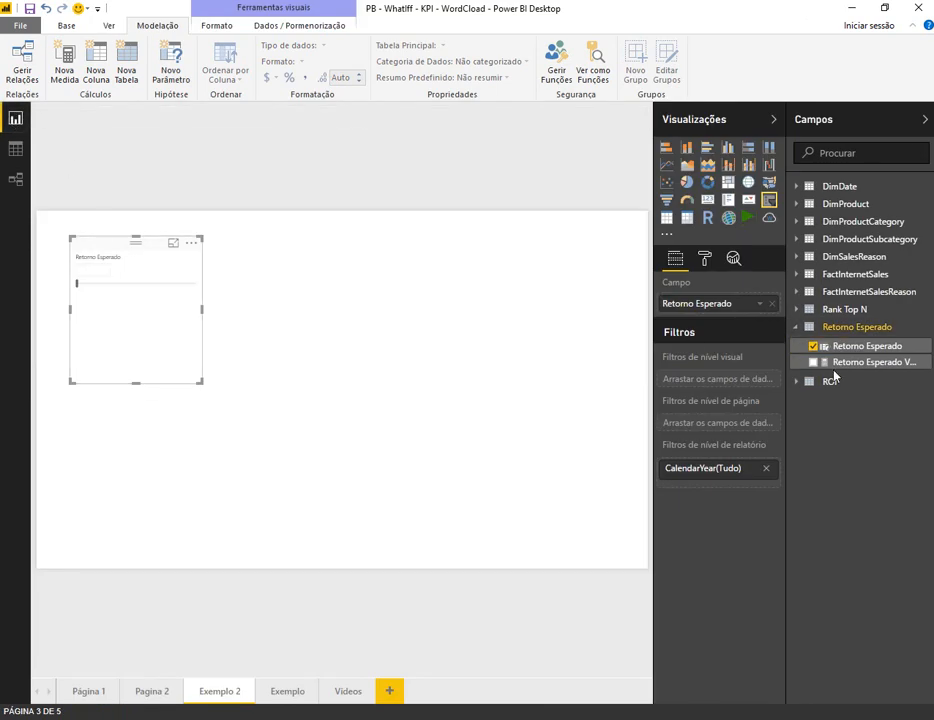
Compare the Retorno Esperado column's formula with the SELECTEDVALUE formula of the Retorno Esperado Valor measure.
click(876, 347)
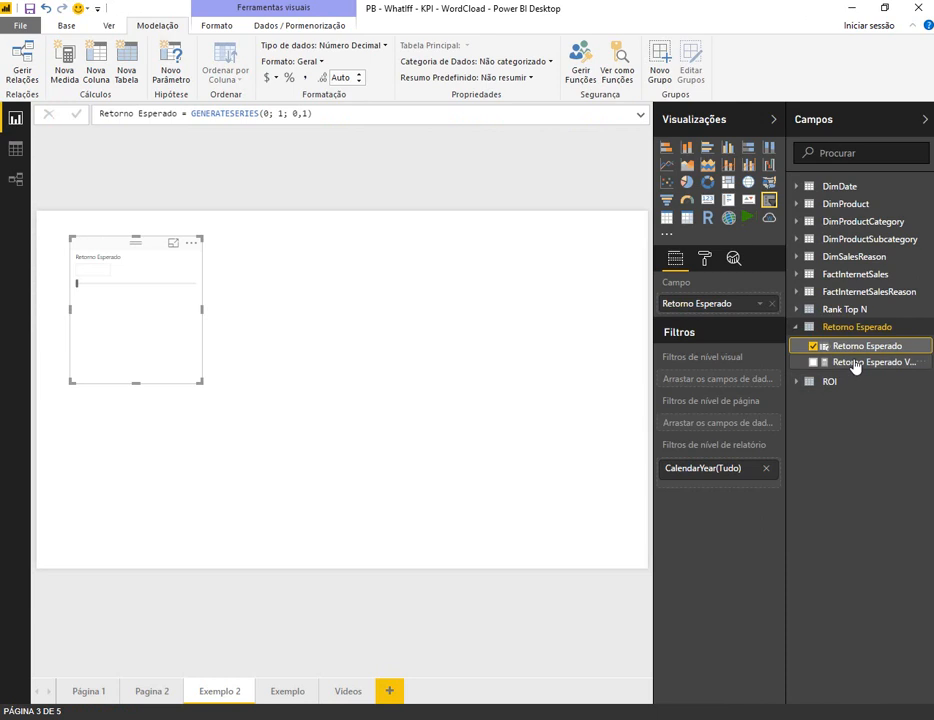
click(860, 368)
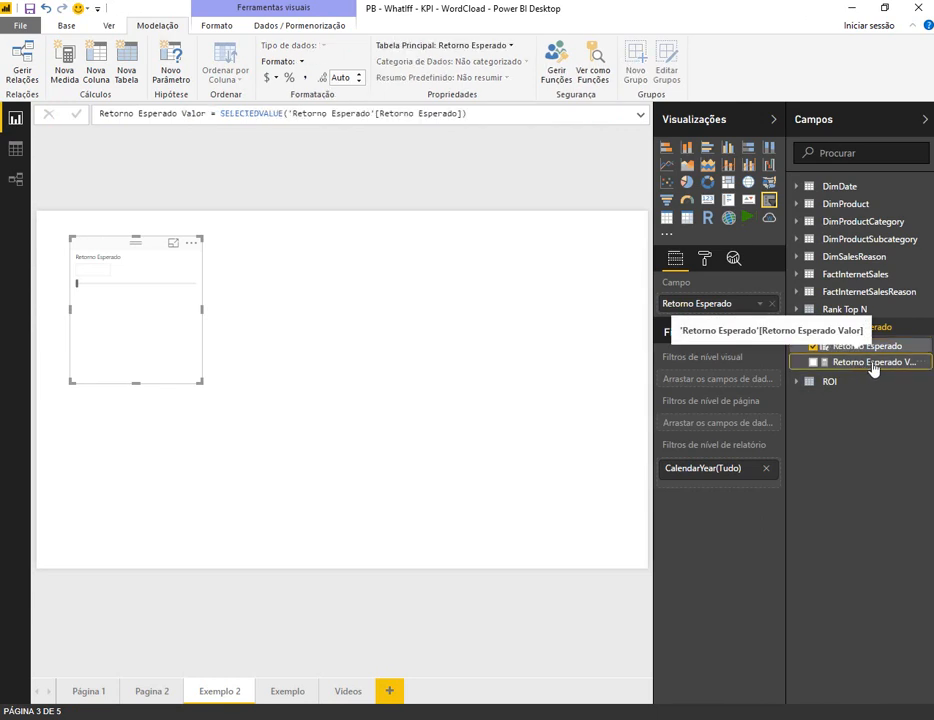
click(221, 114)
drag(221, 114, 281, 114)
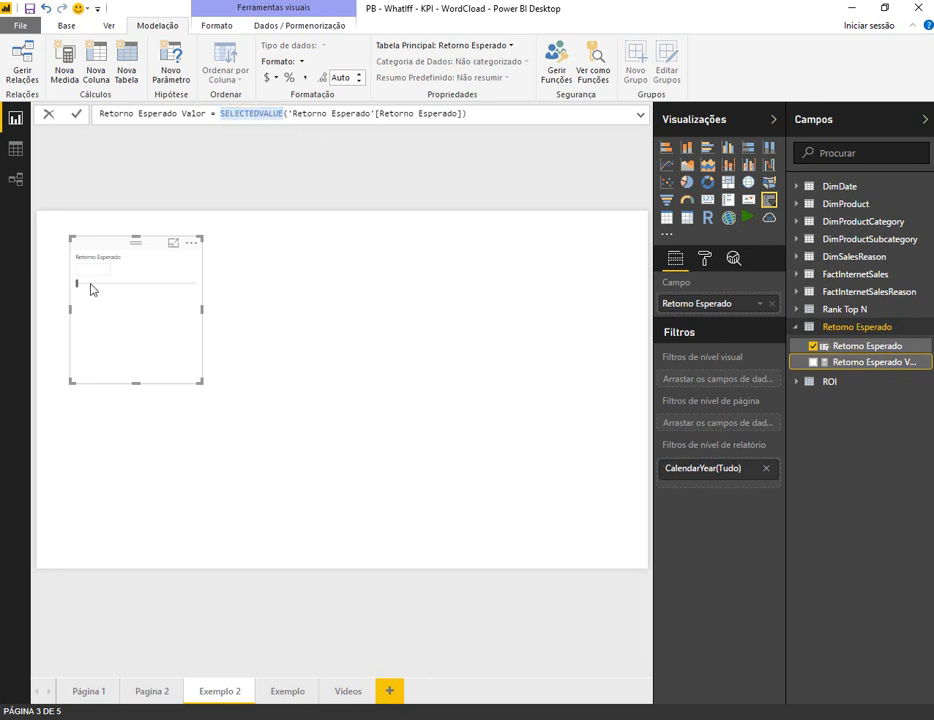
Try out the Retorno Esperado slicer's slider, return it to 0, and remove the slicer from the report page.
drag(77, 289, 123, 289)
drag(126, 290, 75, 287)
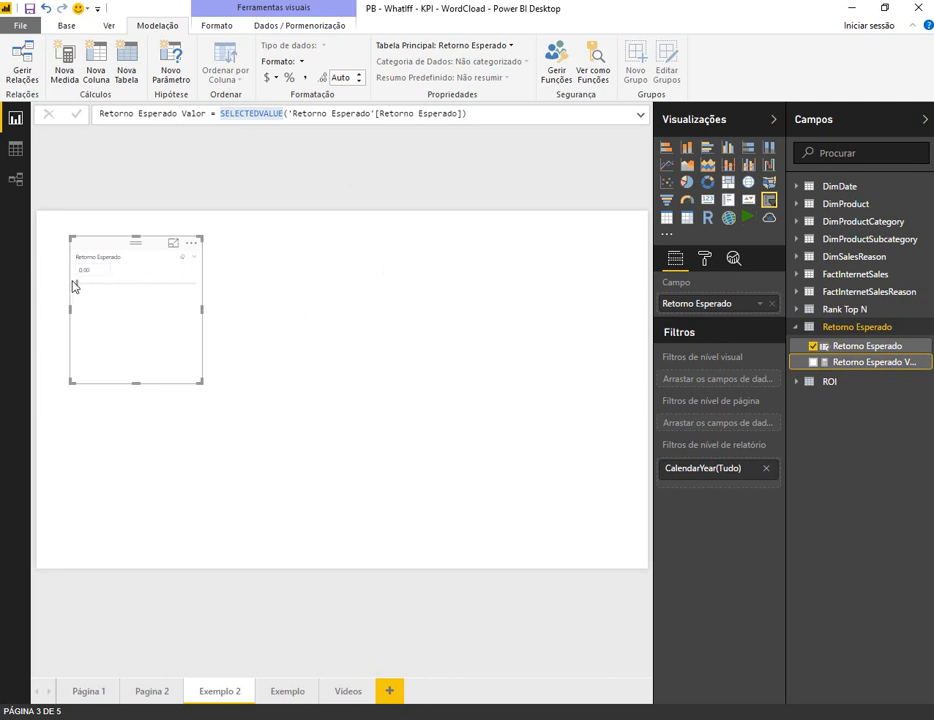
click(192, 246)
click(229, 303)
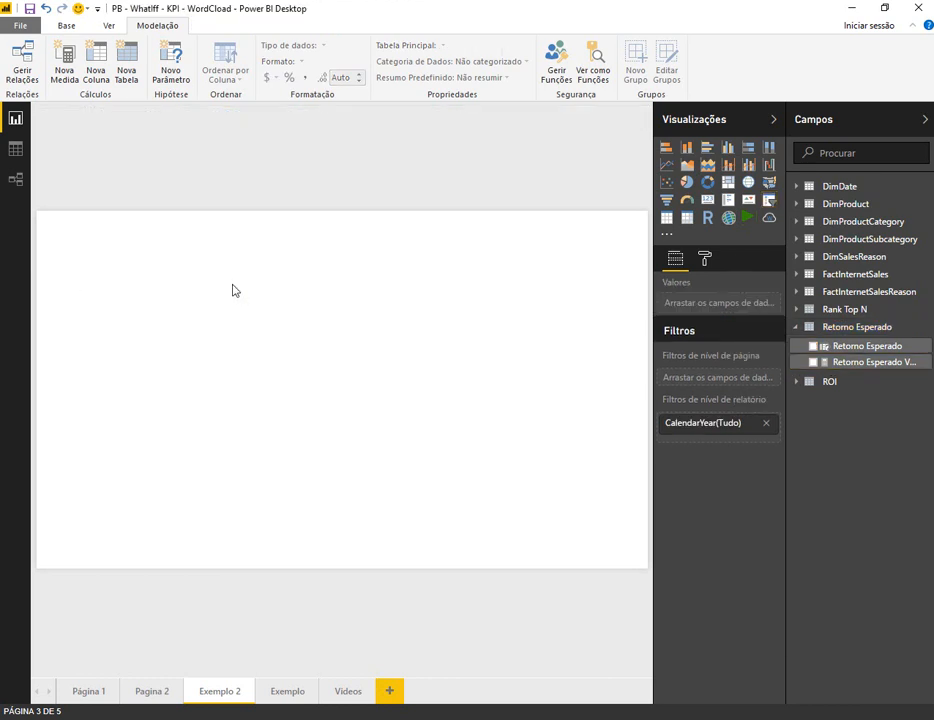
Add a Drilldown player visual in the report page's upper-right corner and reduce its height slightly.
click(749, 222)
drag(81, 236, 550, 227)
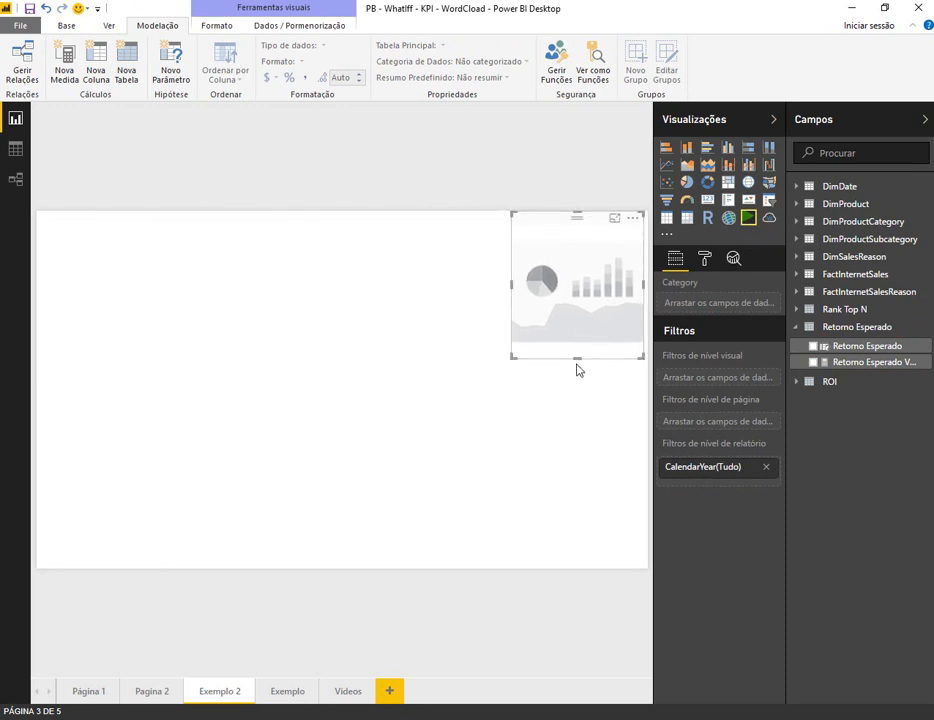
drag(577, 357, 609, 346)
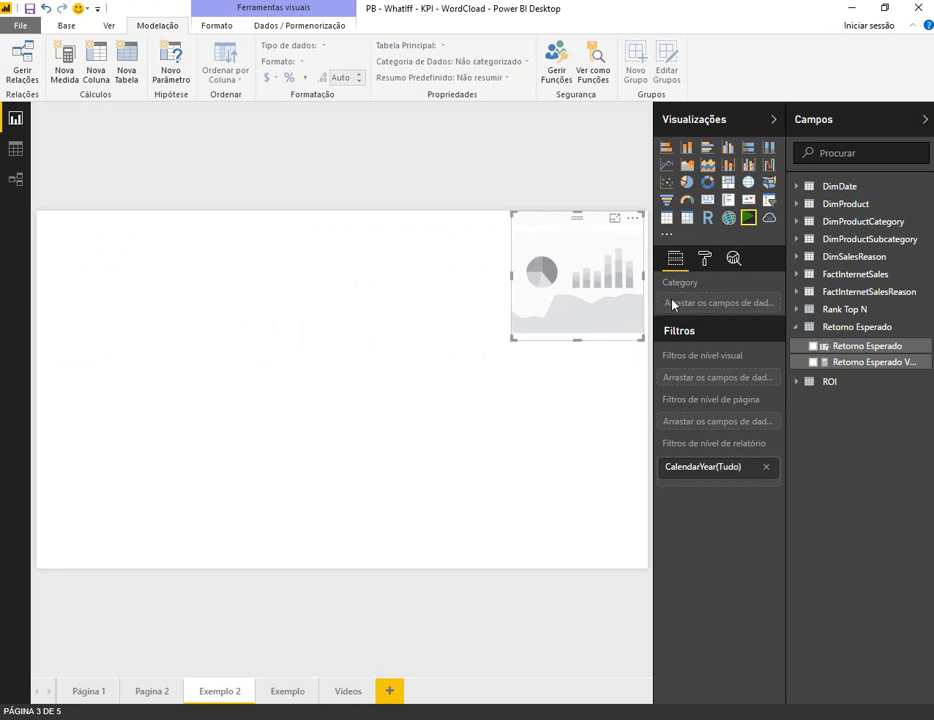
Assign the Retorno Esperado column as the player's Category and resize the visual to be wider and shorter.
drag(851, 365, 721, 304)
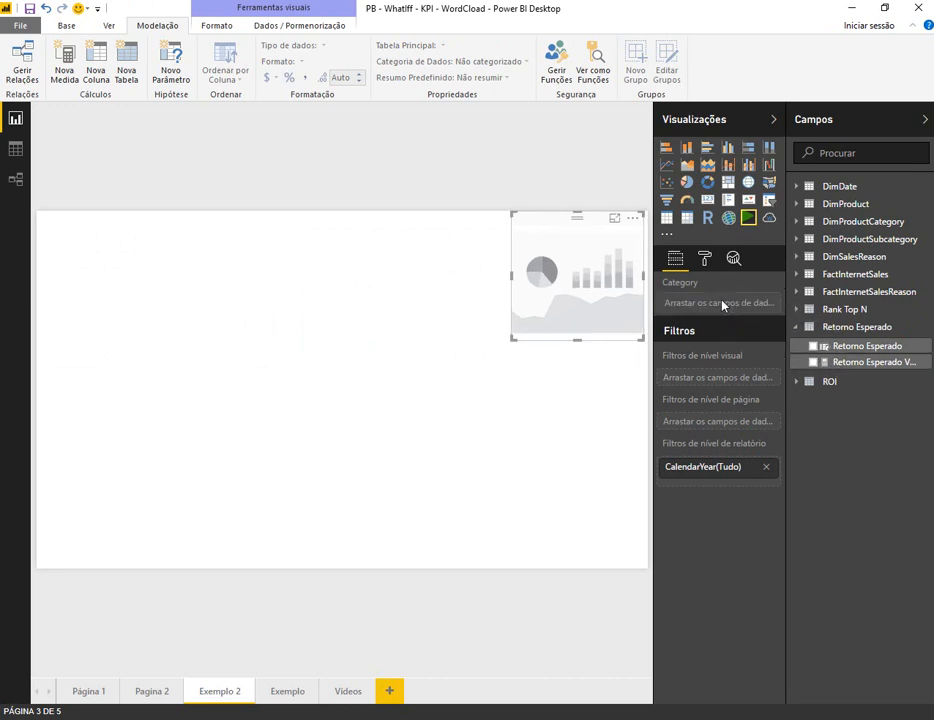
click(813, 346)
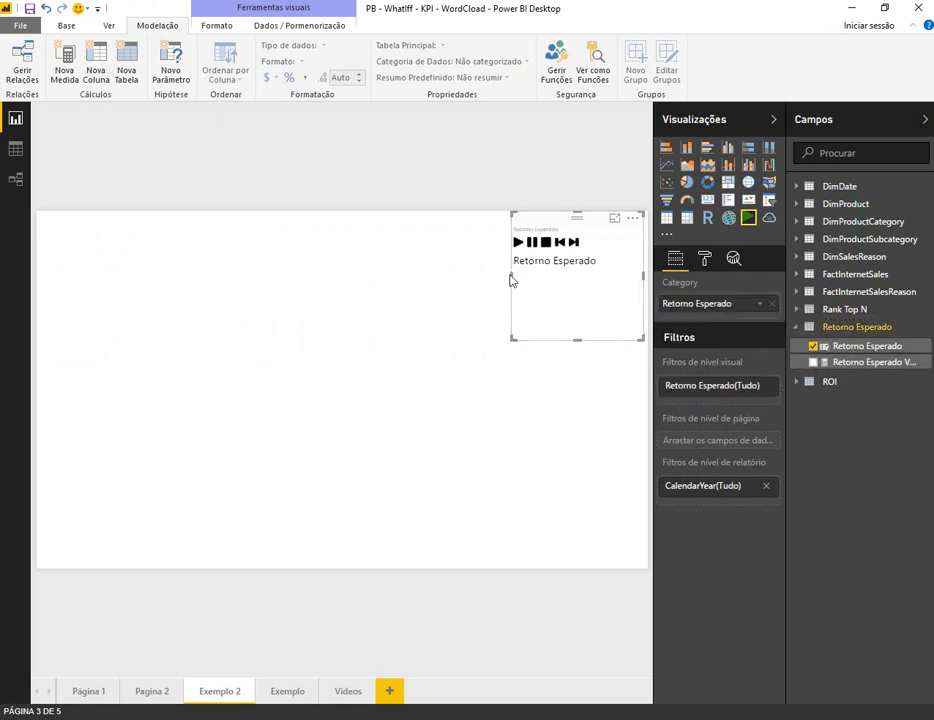
drag(511, 280, 463, 272)
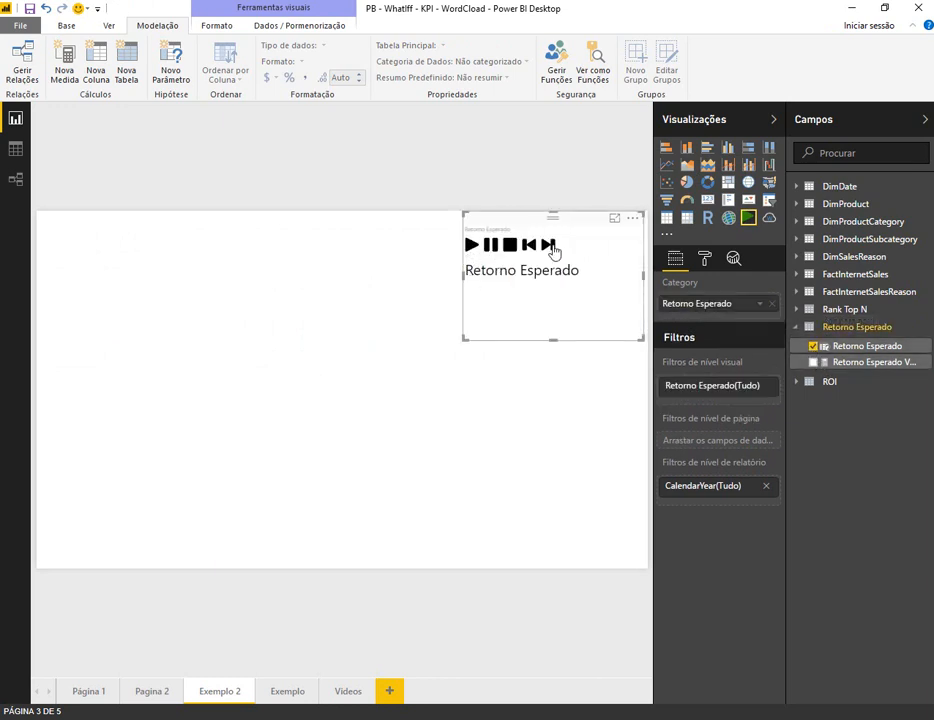
drag(552, 336, 549, 292)
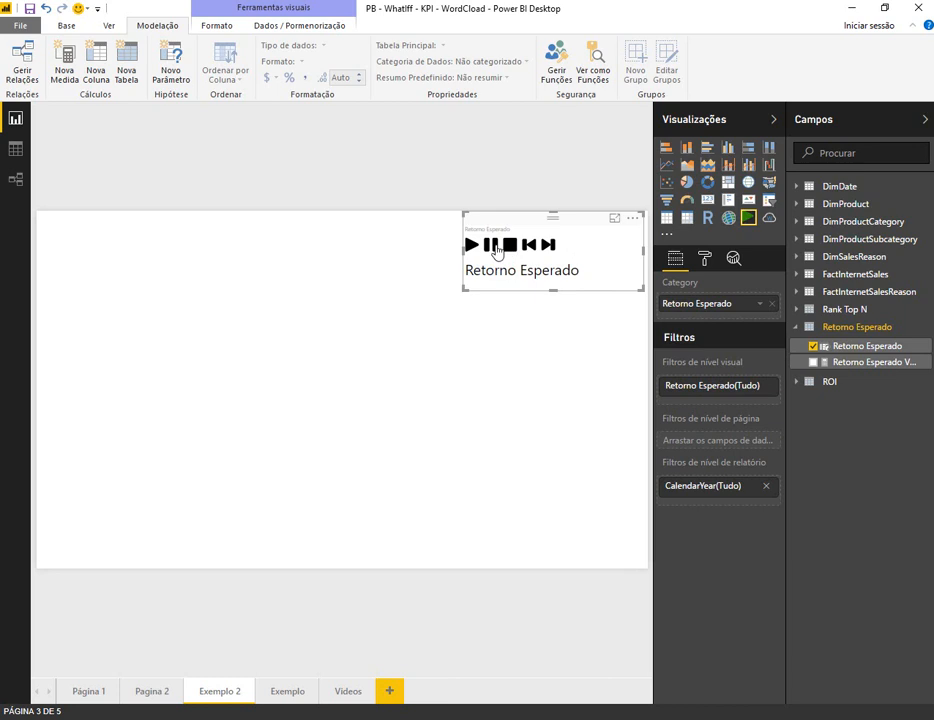
Play the Retorno Esperado animation in the player visual and pause it after a few values.
click(472, 247)
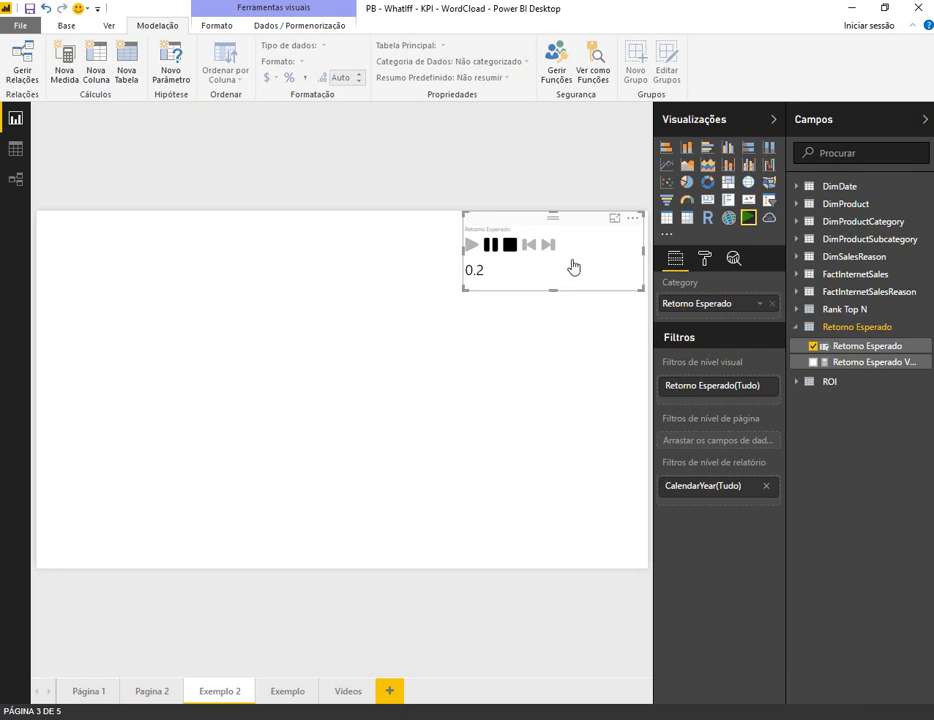
click(490, 244)
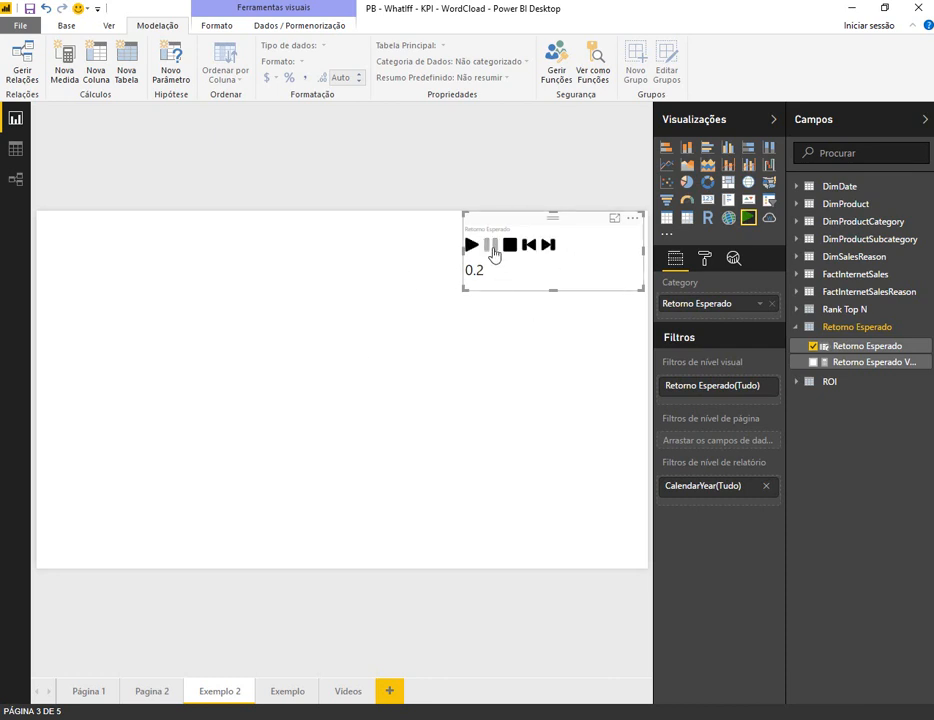
Set the player's animation Time in seconds to 1 and test it by playing and stopping the animation.
click(705, 259)
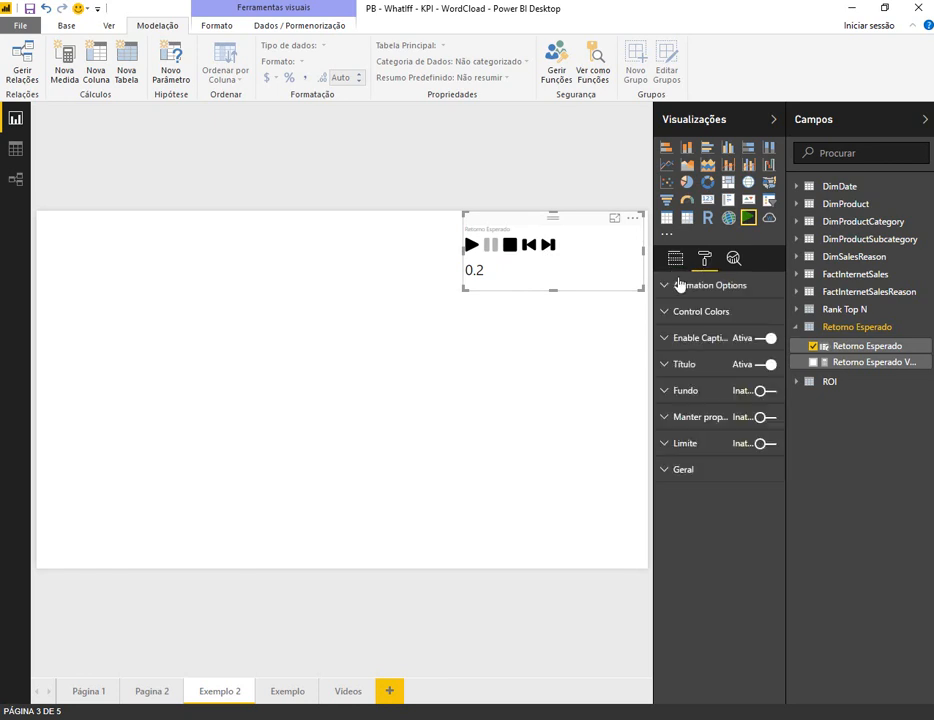
click(664, 287)
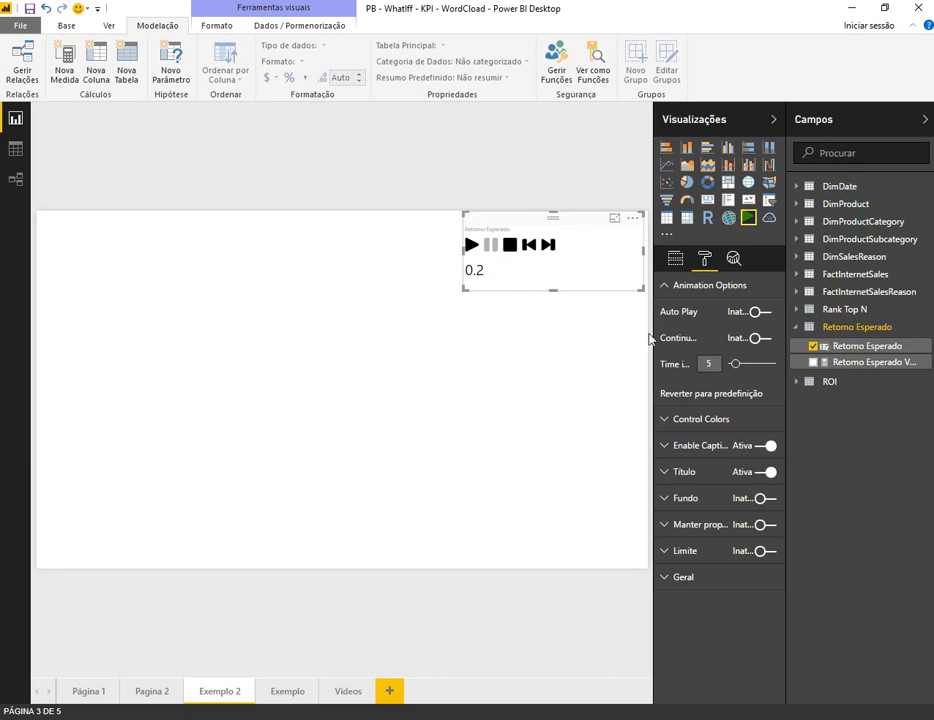
drag(652, 327, 621, 327)
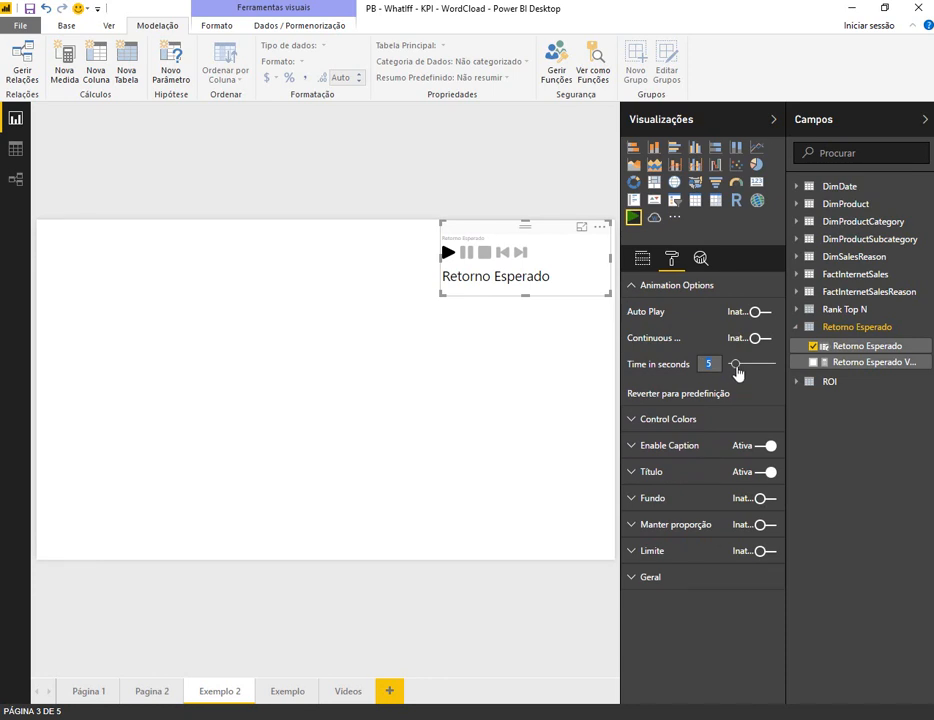
drag(736, 369, 729, 370)
click(447, 253)
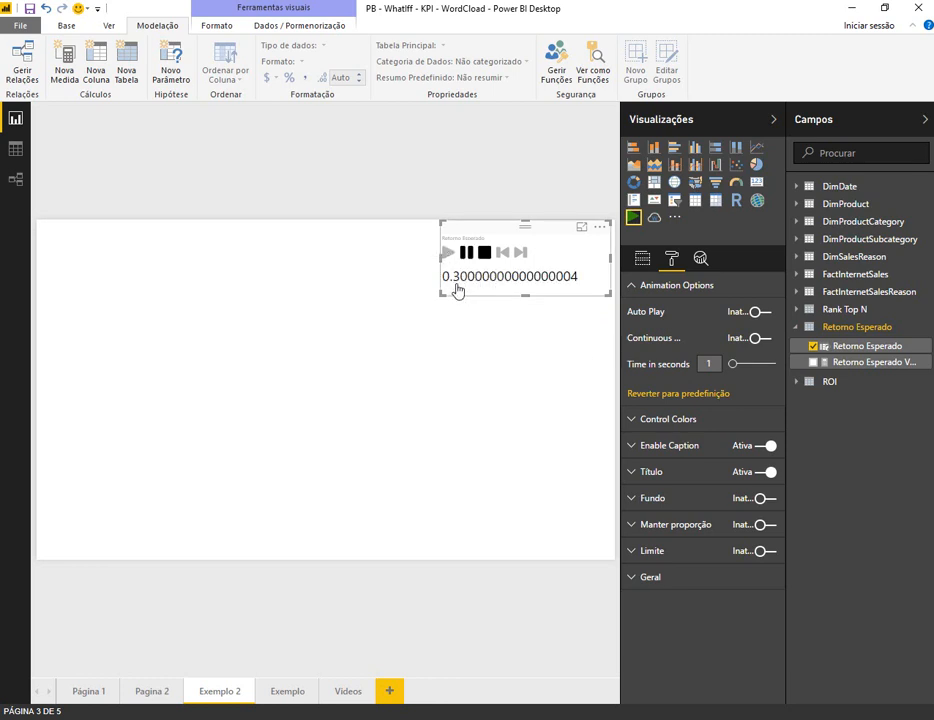
click(484, 253)
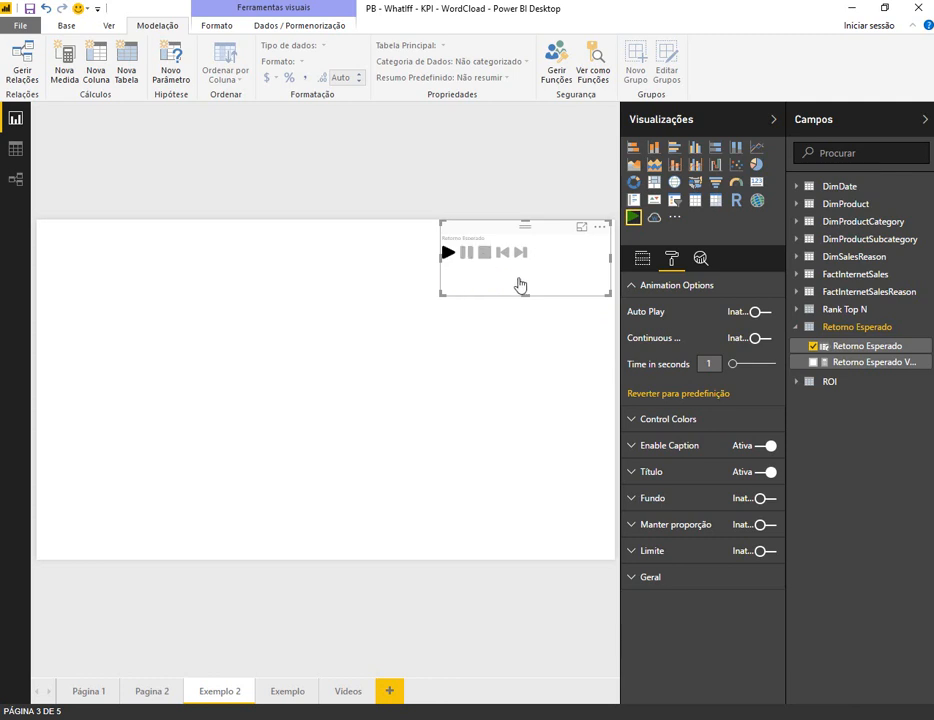
Try the Show all option in the player's control colors and switch it back off.
click(631, 288)
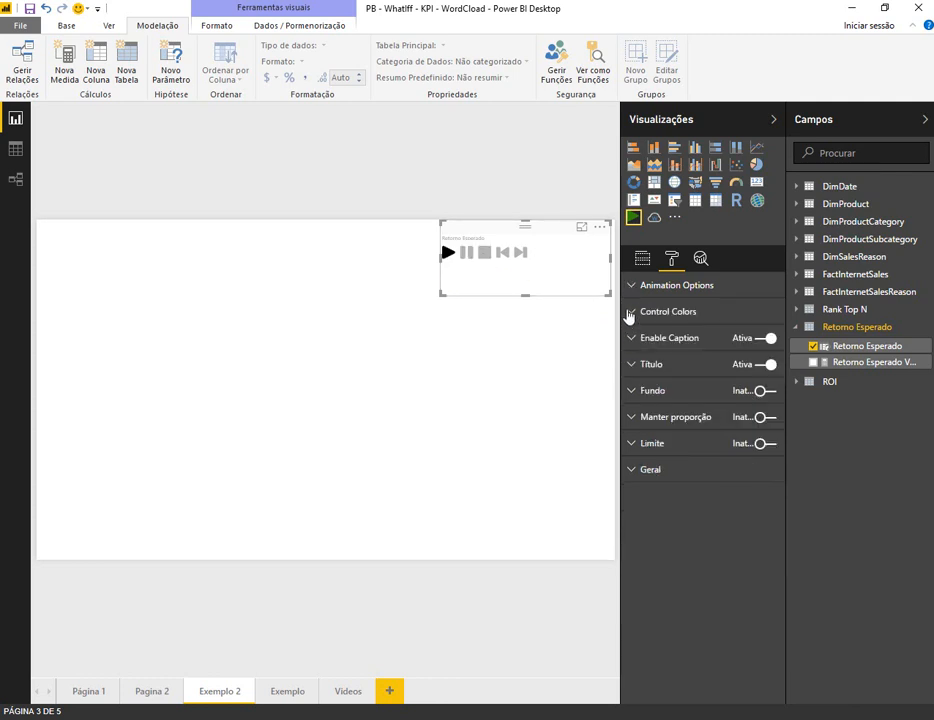
click(629, 314)
click(764, 339)
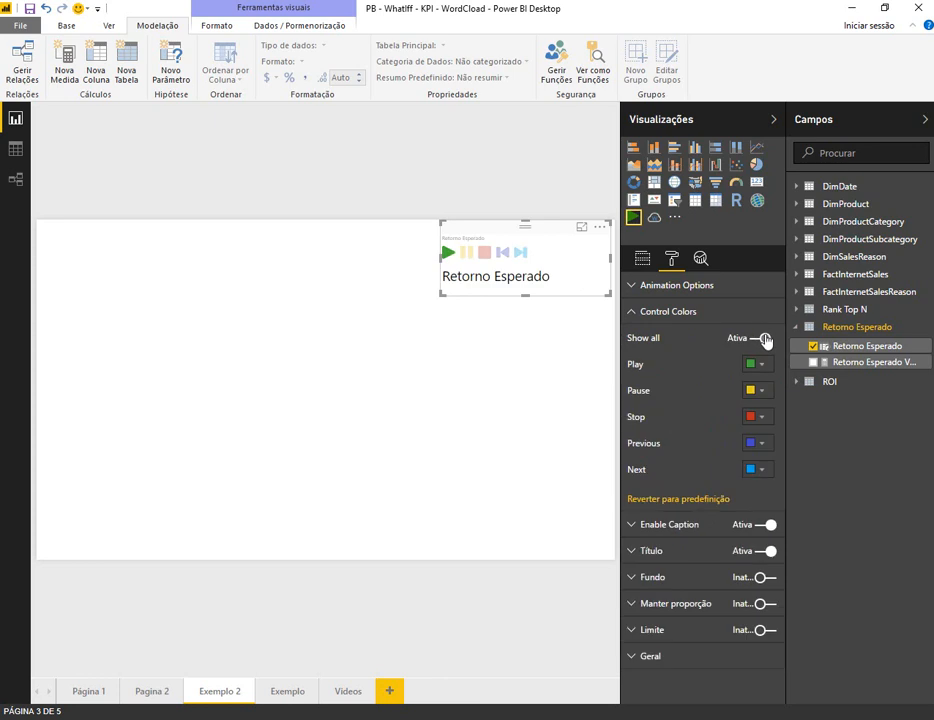
click(756, 338)
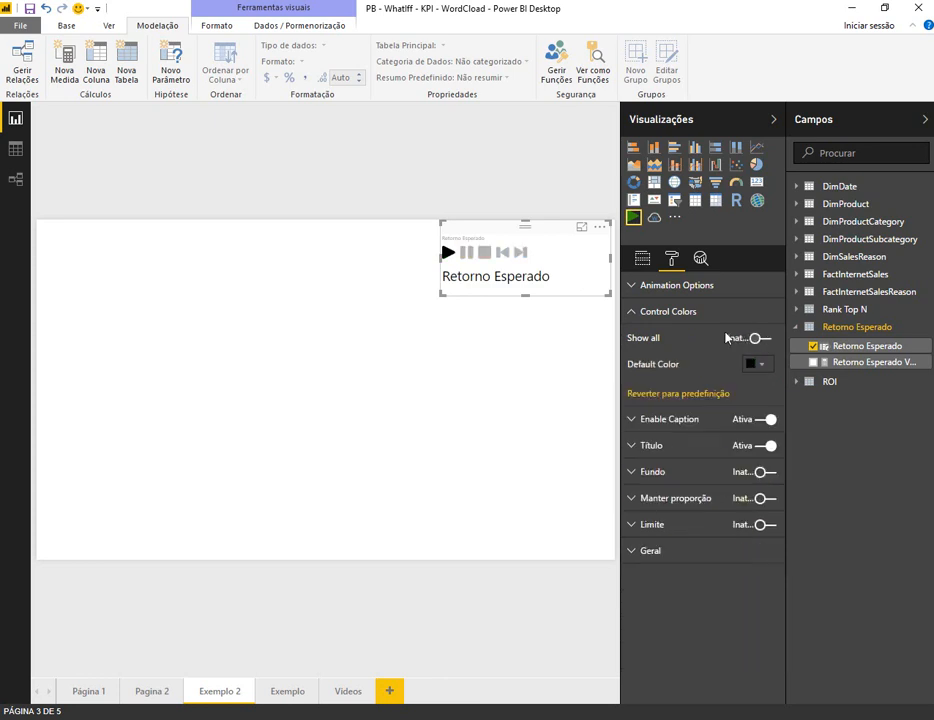
click(631, 314)
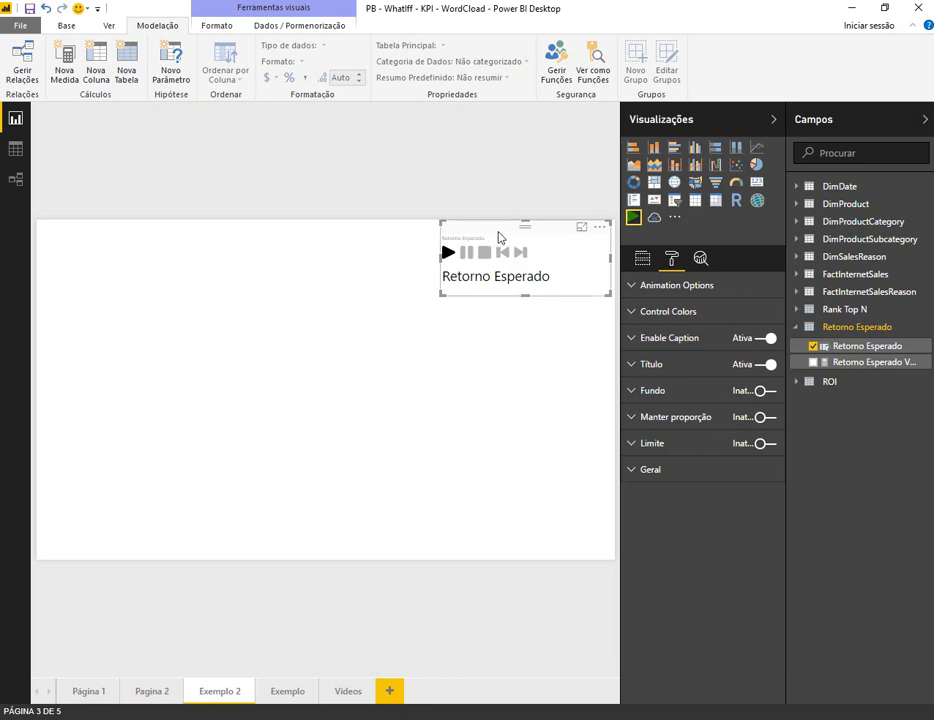
Add a card visual showing SalesAmount from the FactInternetSales table to the report page.
click(263, 286)
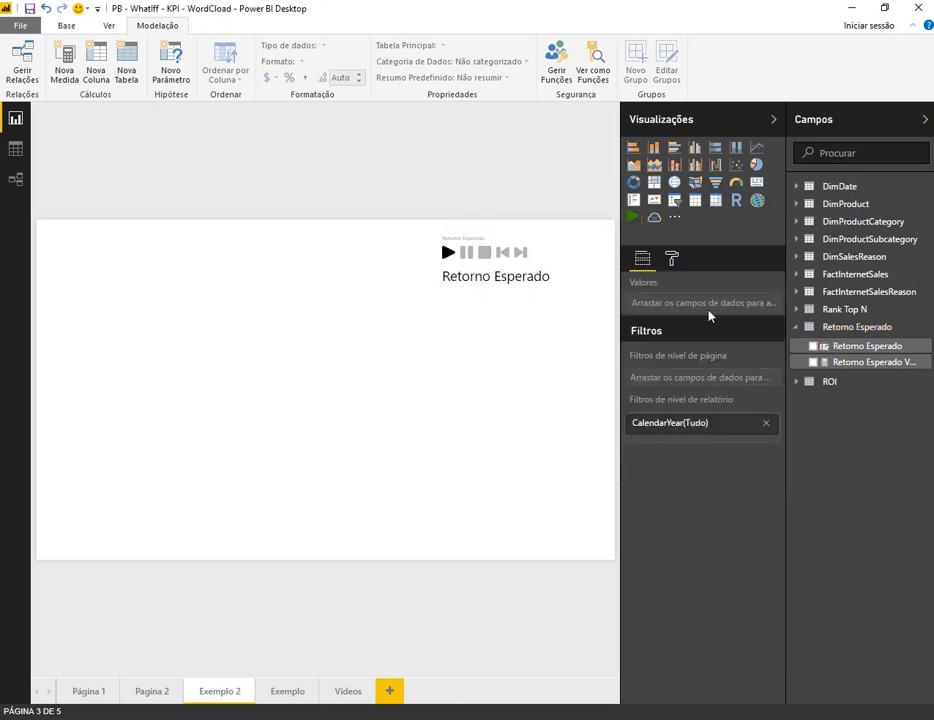
click(799, 329)
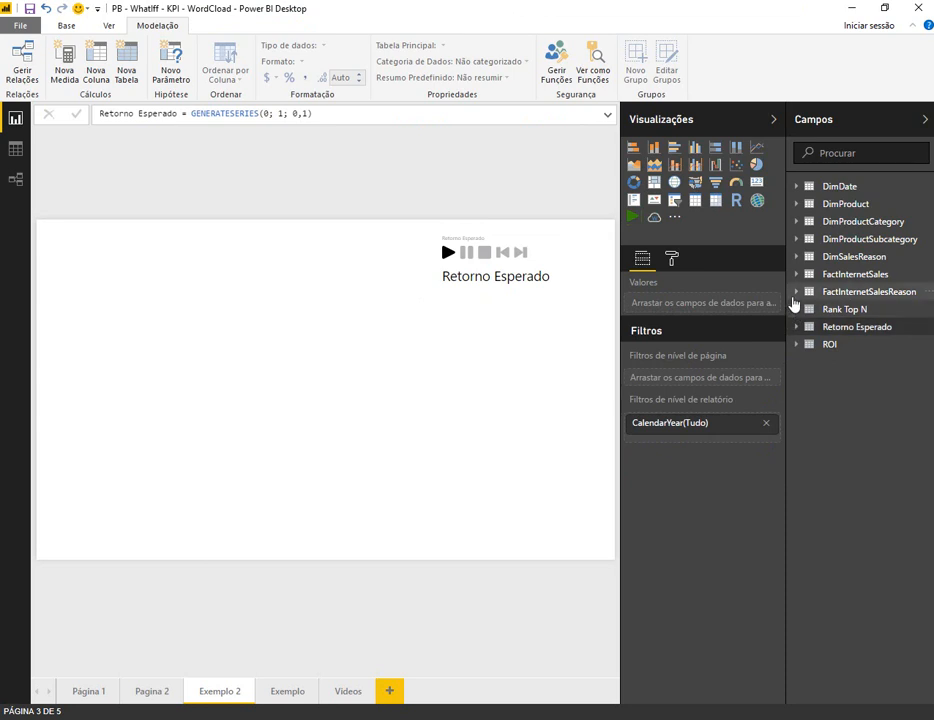
click(798, 276)
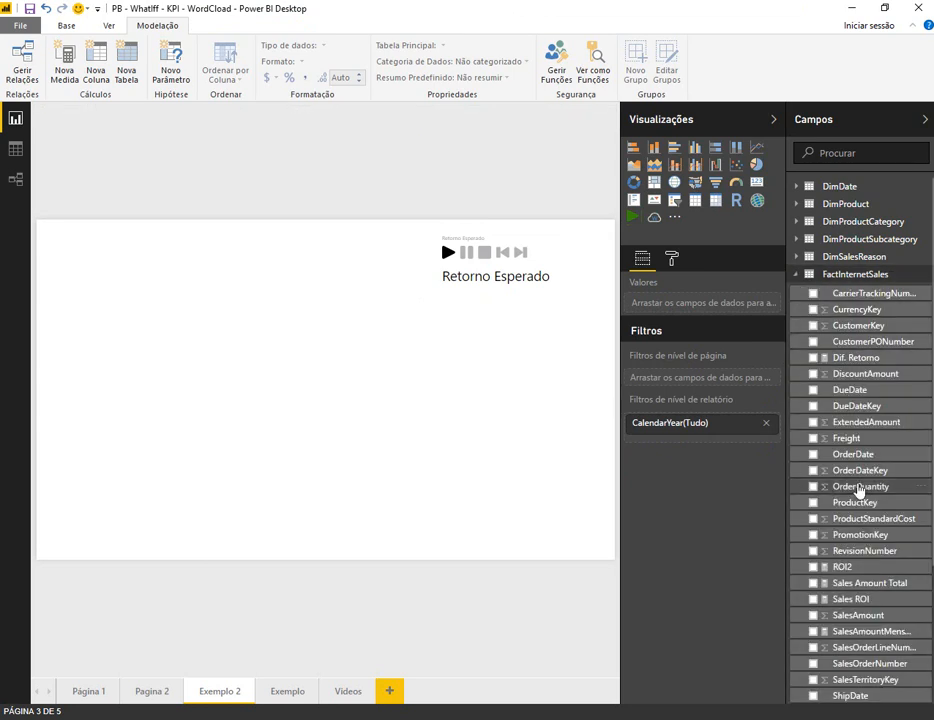
scroll(831, 462, down, 2)
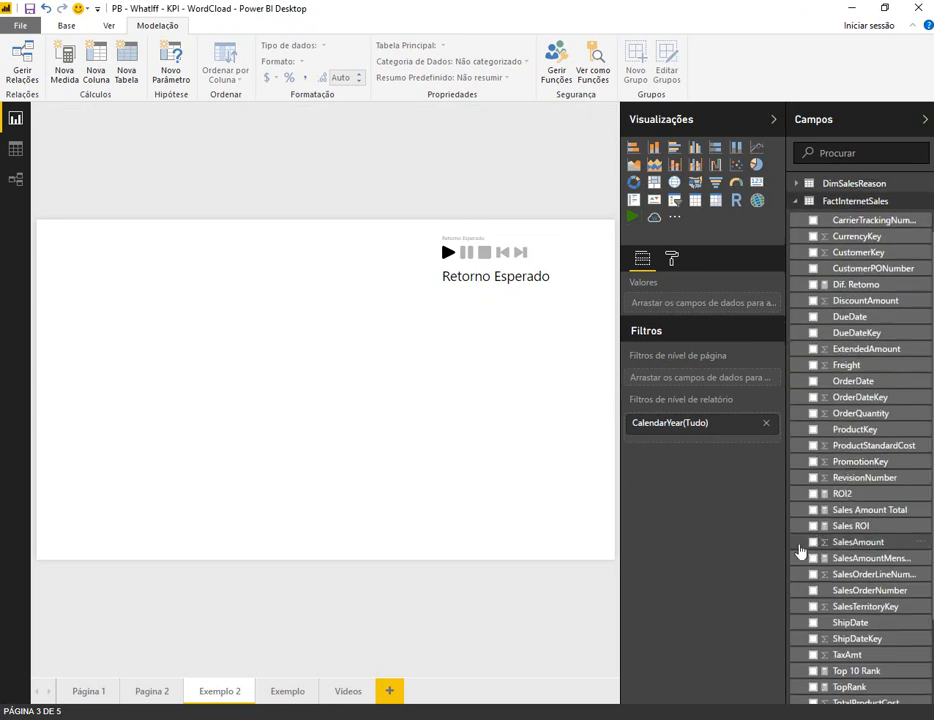
click(813, 542)
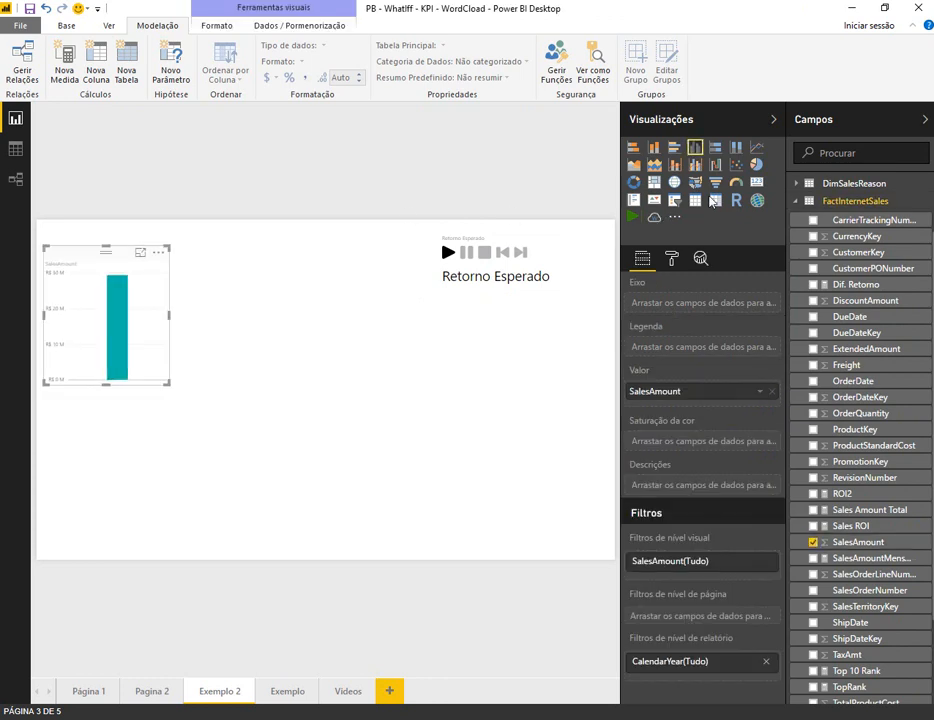
click(757, 182)
Reduce the SalesAmount card's height and place it in the upper-left area of the report page.
drag(88, 255, 199, 226)
drag(223, 358, 218, 298)
scroll(841, 490, down, 3)
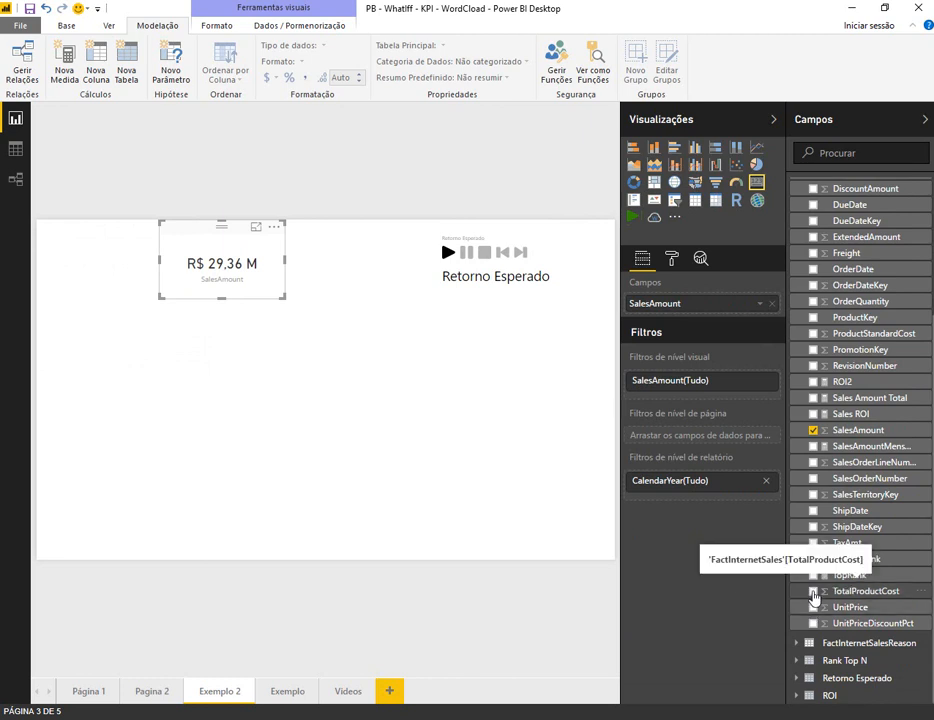
click(375, 378)
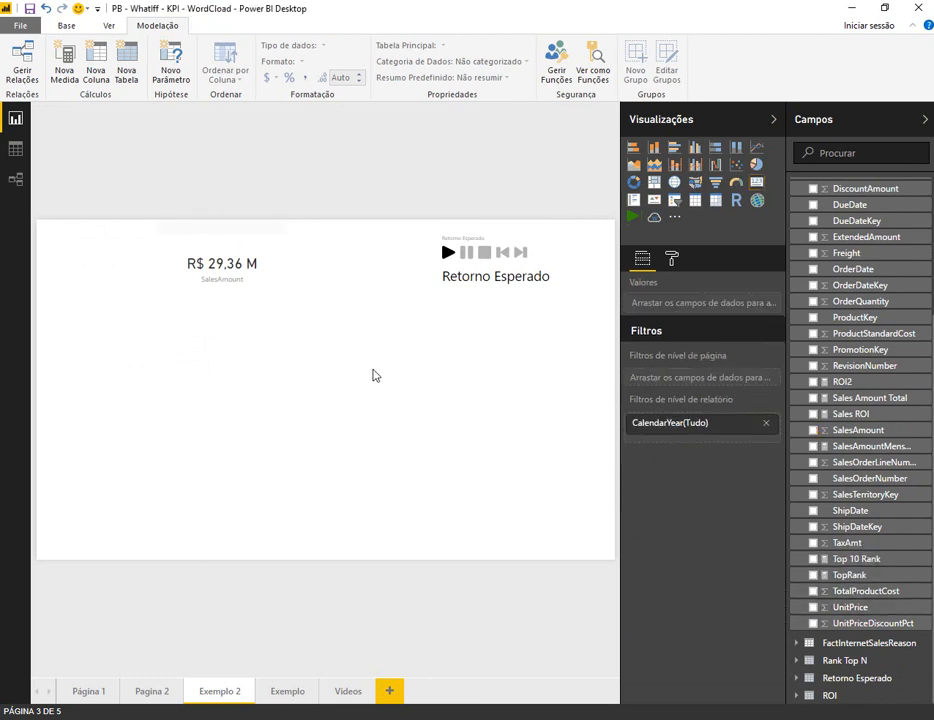
drag(223, 233, 115, 221)
click(263, 263)
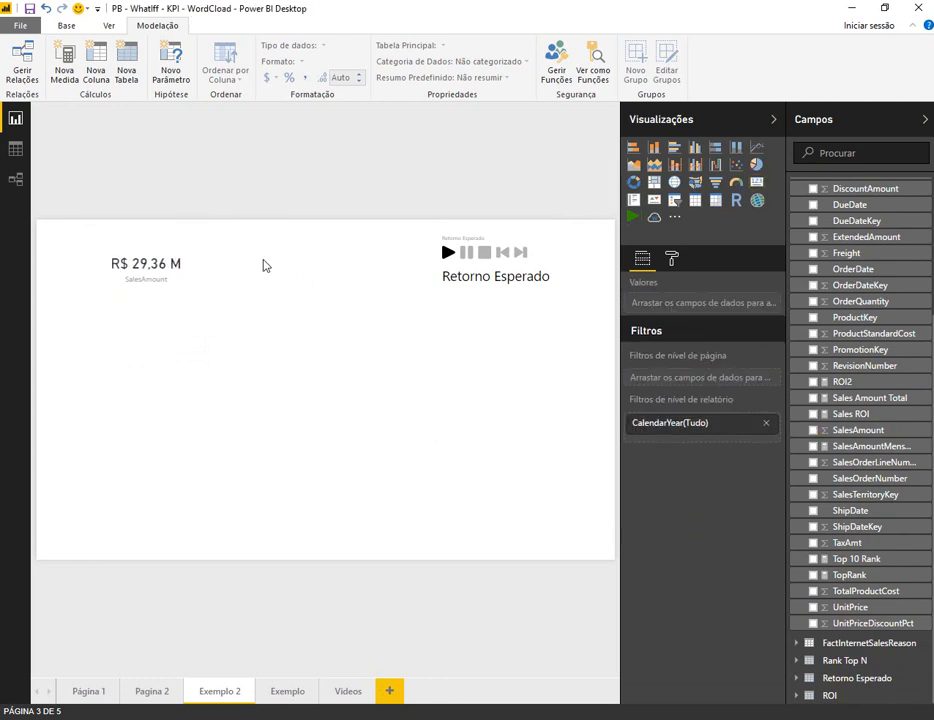
Add a TotalProductCost visual between the SalesAmount card and the player, and convert it to a card.
click(813, 592)
drag(79, 305, 253, 228)
click(390, 245)
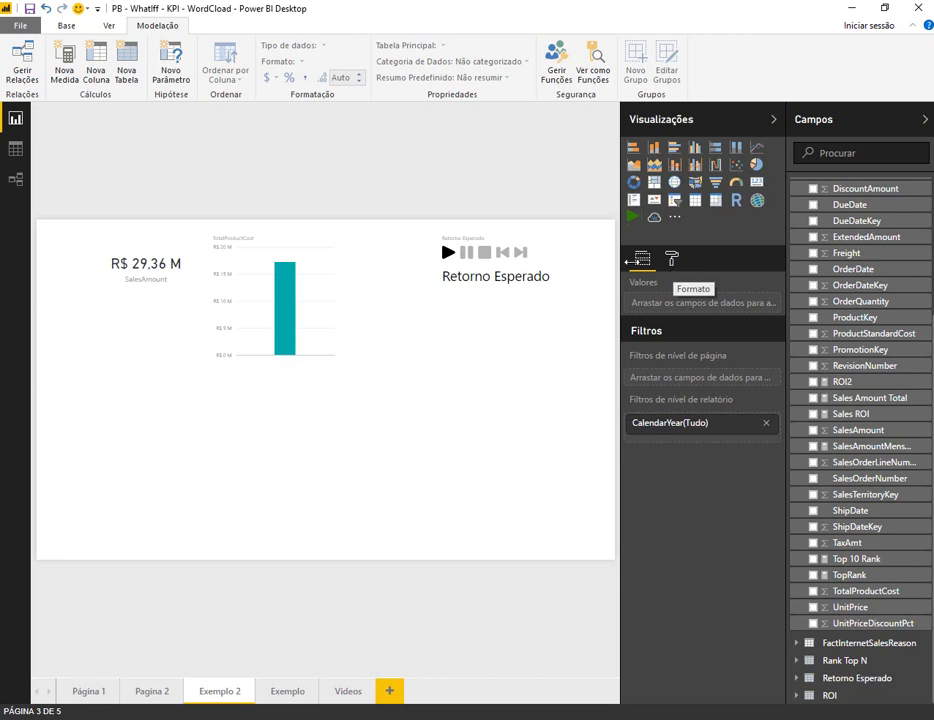
click(318, 249)
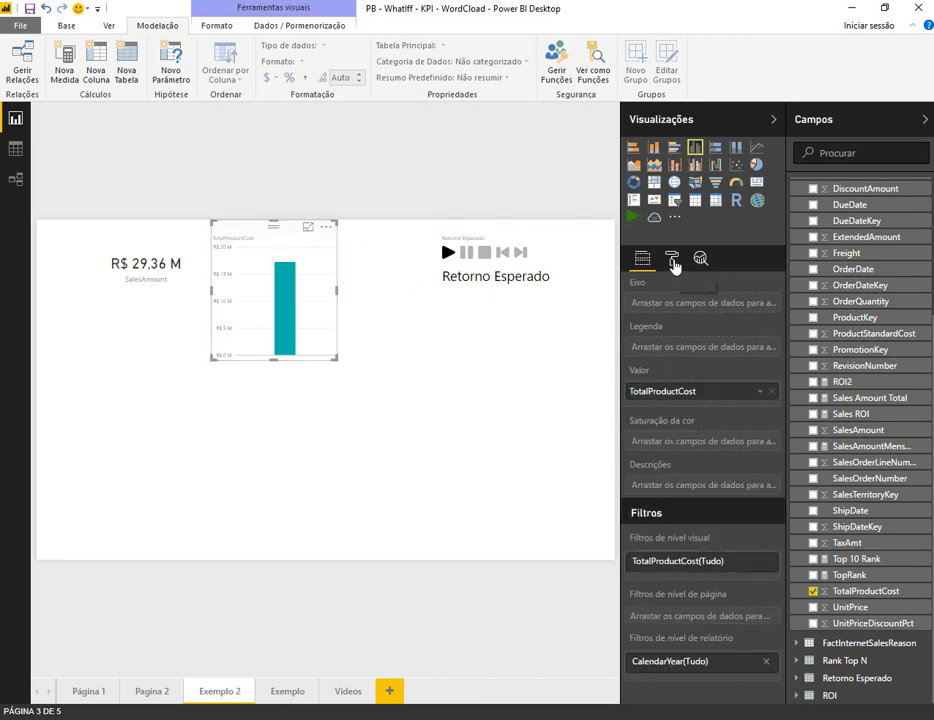
drag(253, 237, 292, 229)
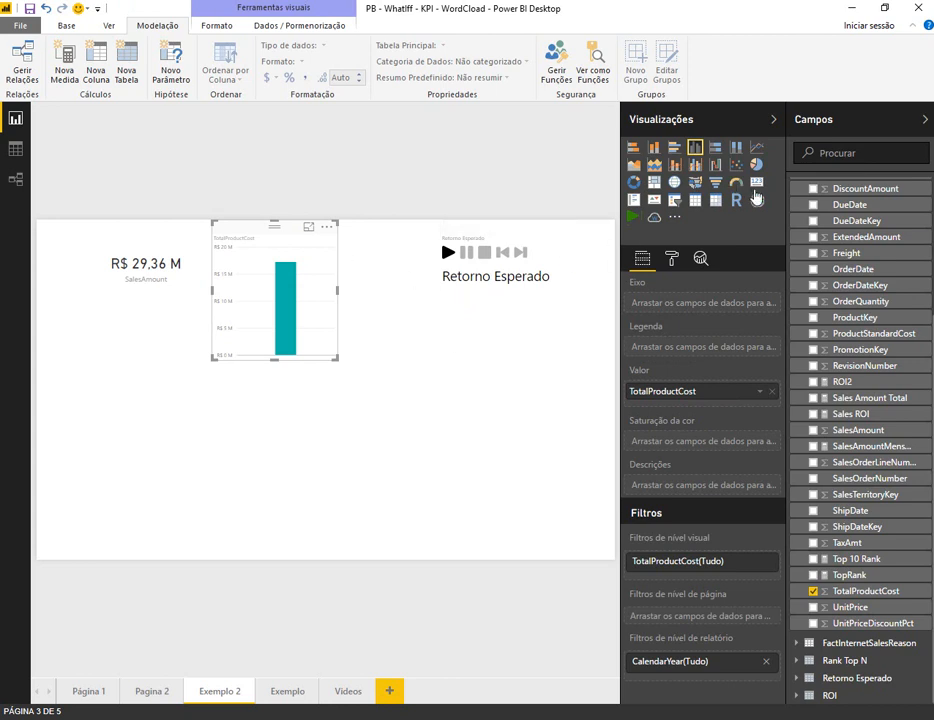
click(758, 184)
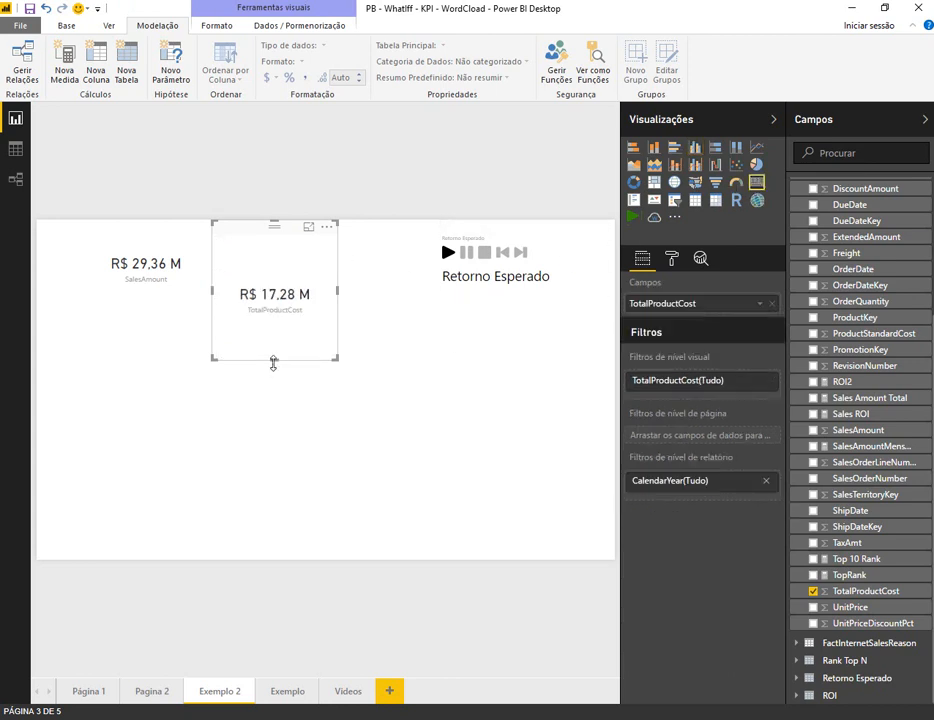
Make the TotalProductCost card shorter and narrower, and align it beside the SalesAmount card at the page's upper edge.
drag(277, 350, 259, 307)
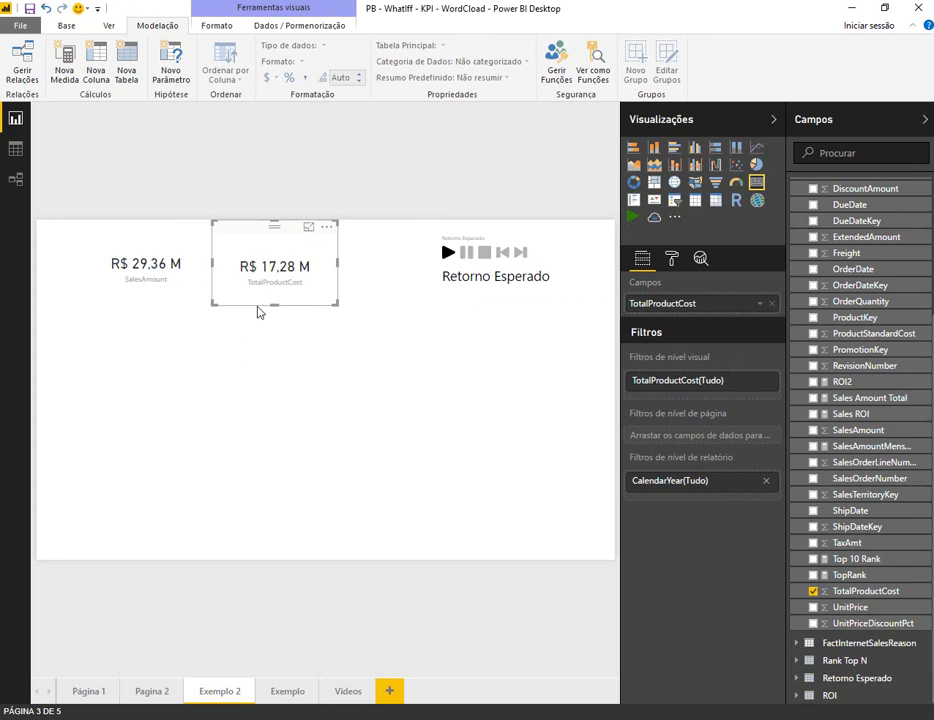
drag(336, 265, 293, 265)
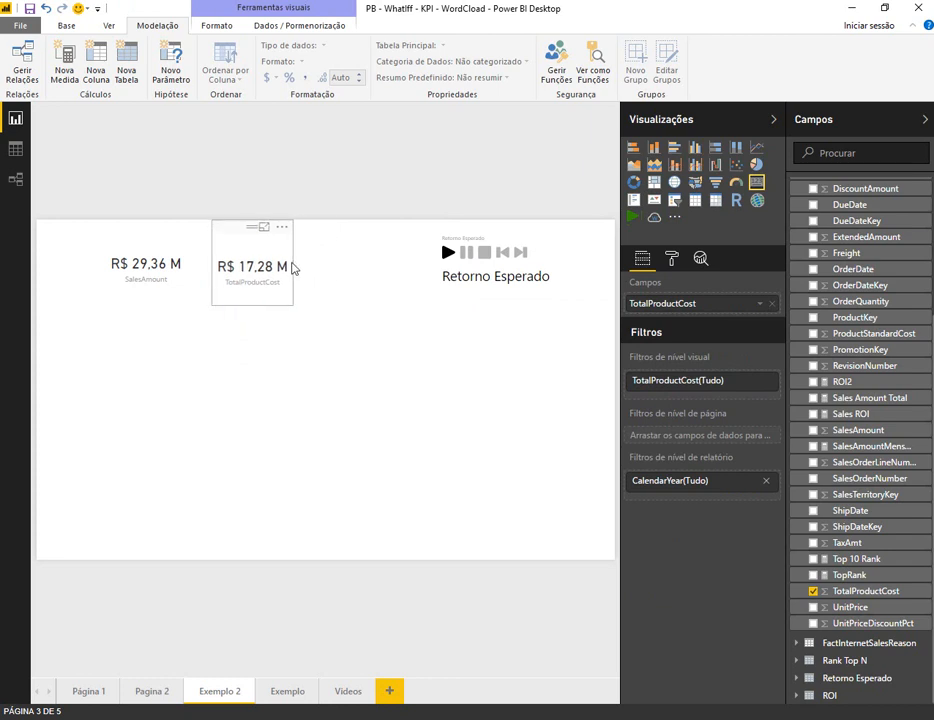
mouse_move(236, 226)
mouse_down()
mouse_move(220, 226)
mouse_move(221, 218)
mouse_up()
click(236, 216)
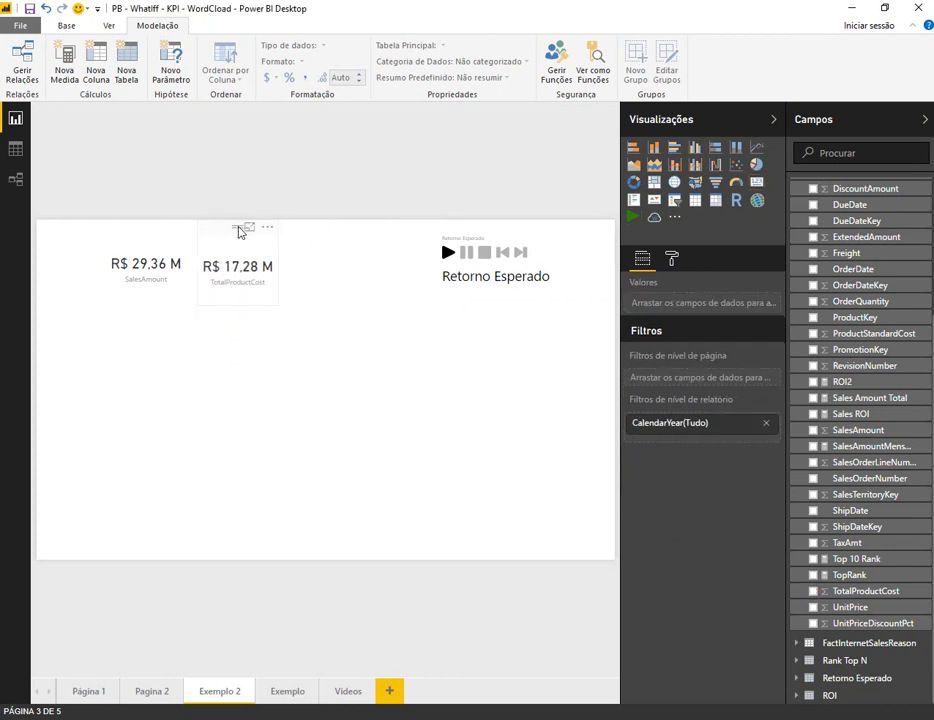
drag(139, 228, 132, 229)
click(317, 382)
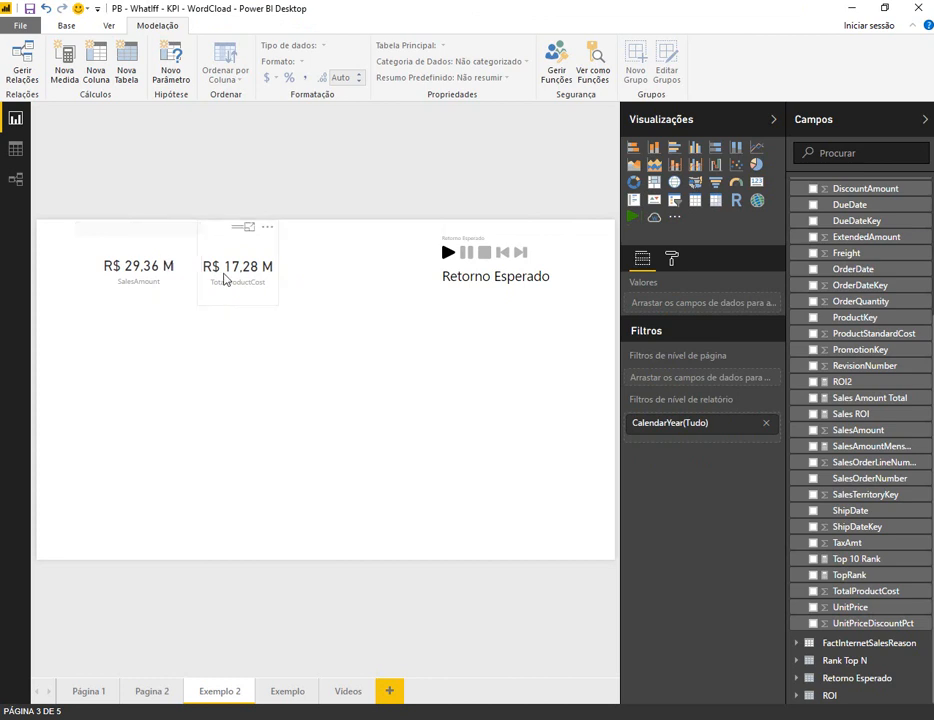
Create a Retorno measure in FactInternetSales and begin its formula with SUM(FactInternetSales[SalesAmount]).
scroll(901, 330, up, 4)
click(925, 283)
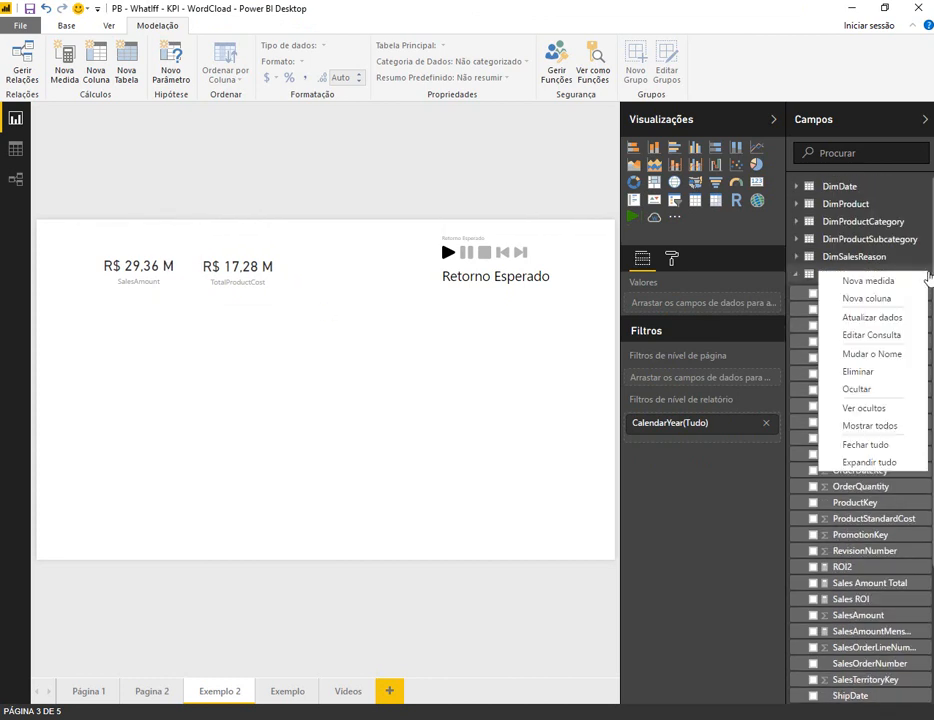
click(887, 290)
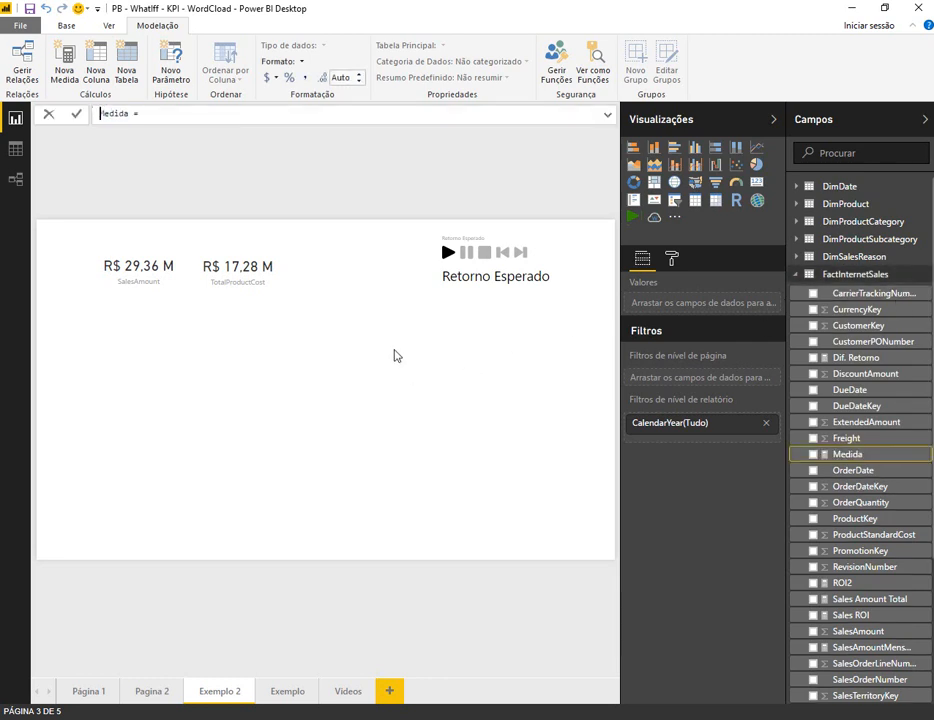
text(Retorno = sum)
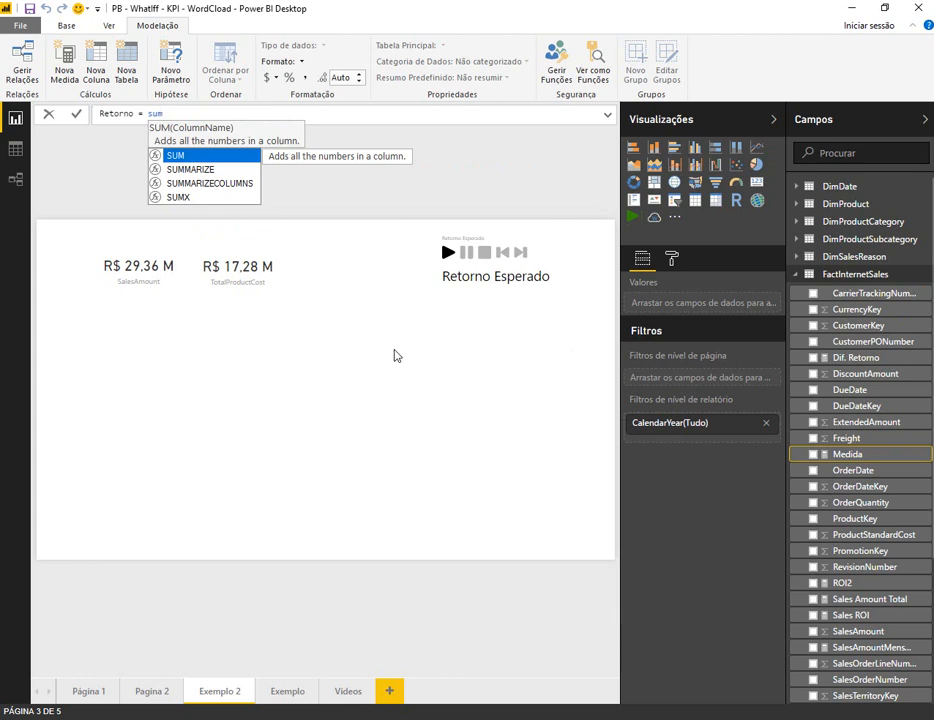
key(Tab)
text(sa)
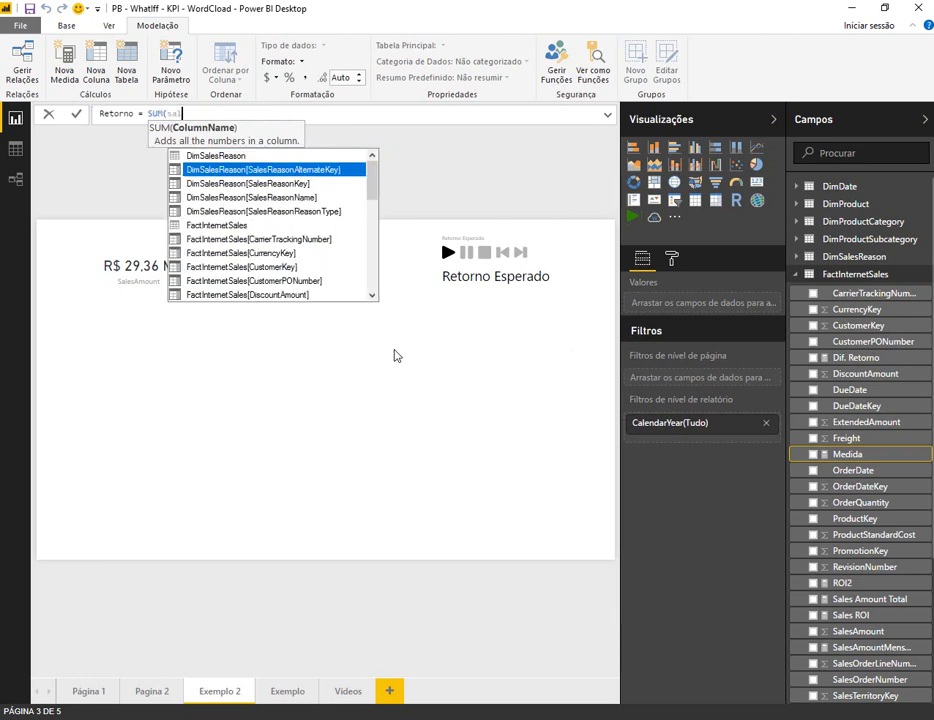
text(lesa)
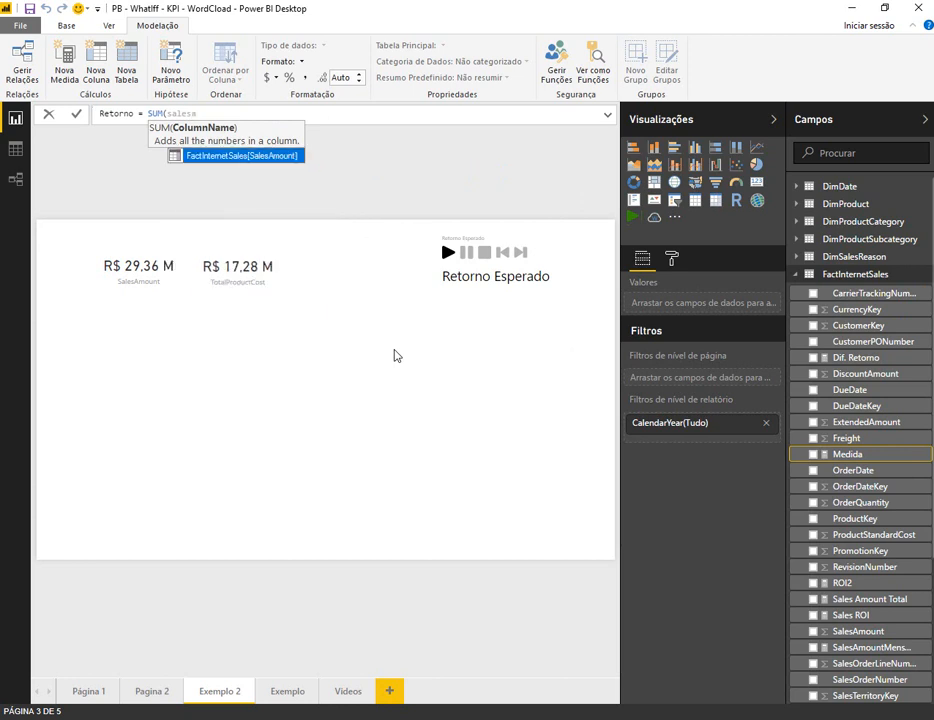
key(Tab)
text())
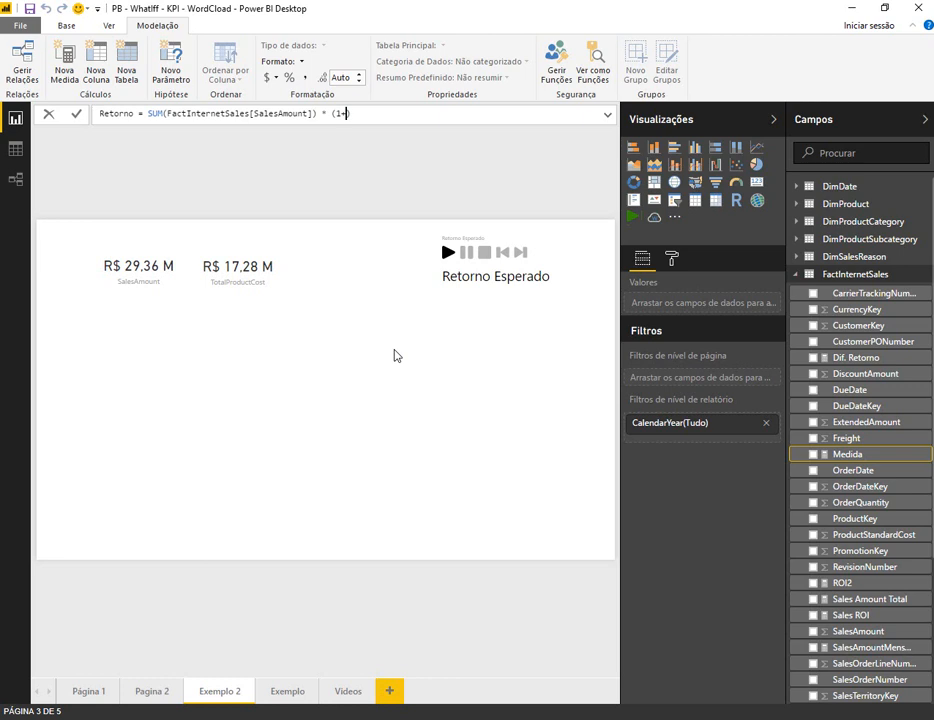
Extend the Retorno formula by multiplying the sum by (1+'Retorno Esperado'[Retorno Esperado Valor]).
text(* (1+rent)
key(Tab)
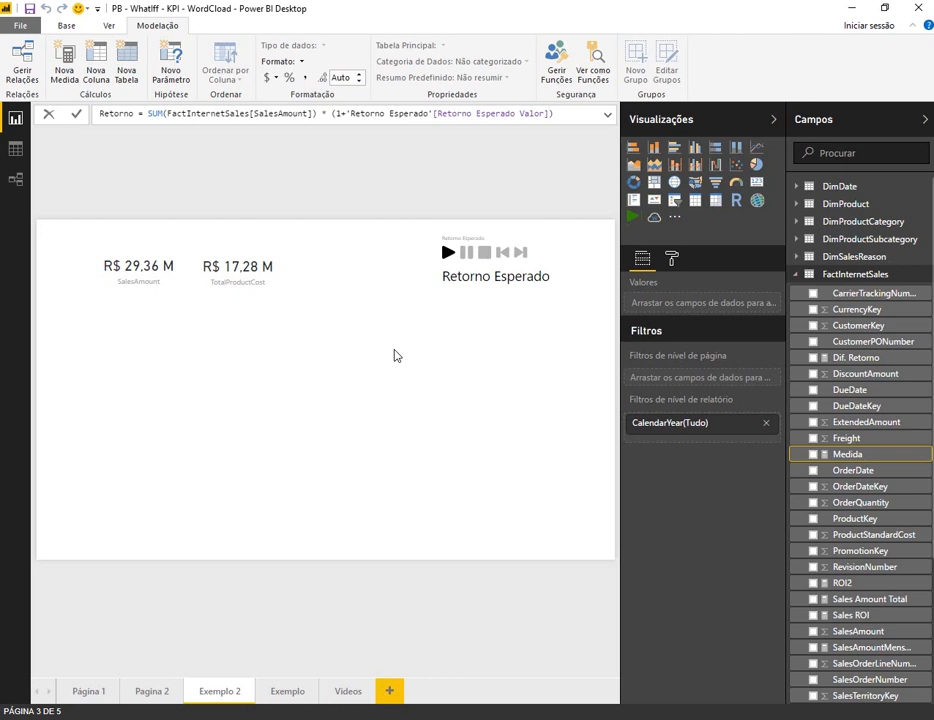
text())
Replace SalesAmount with TotalProductCost inside the SUM of the Retorno formula and commit the measure.
key(Left)
key(Left)
key(ctrl+shift+Left)
key(ctrl+shift+Left)
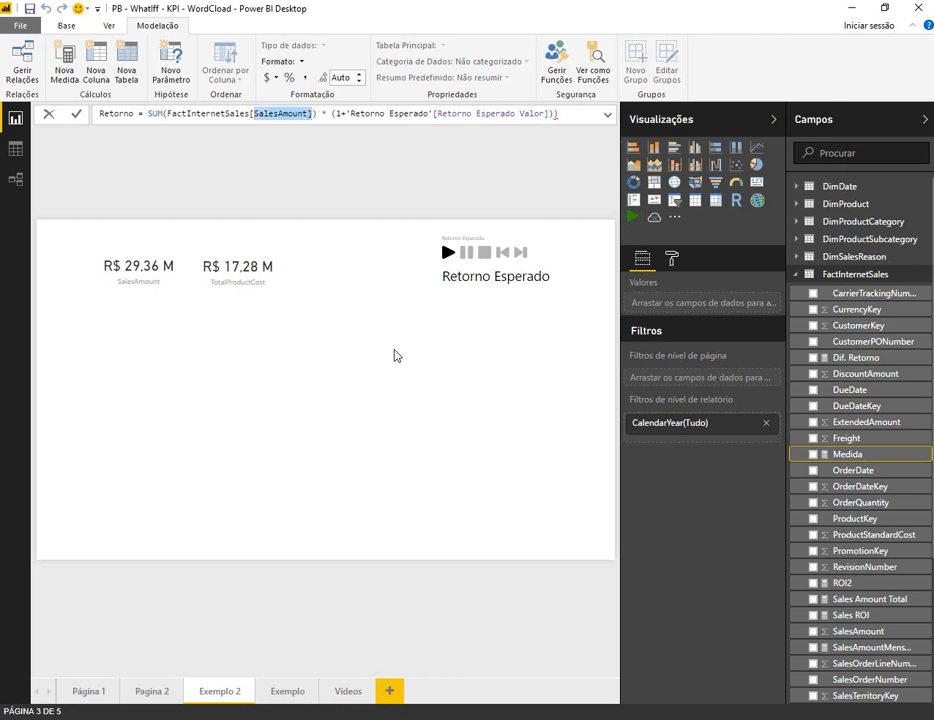
key(BackSpace)
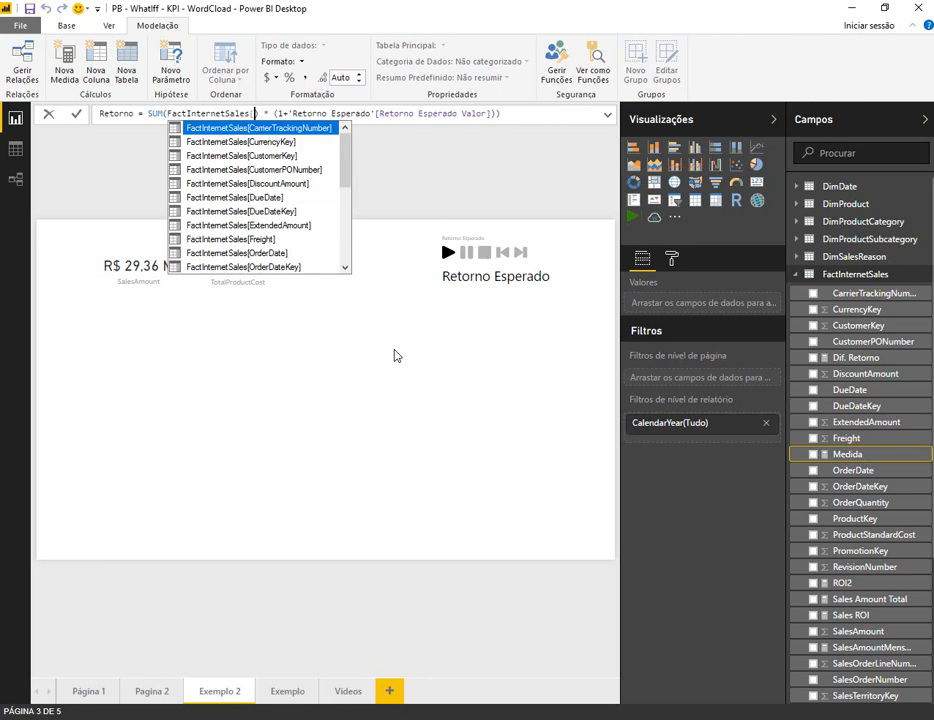
text(cos)
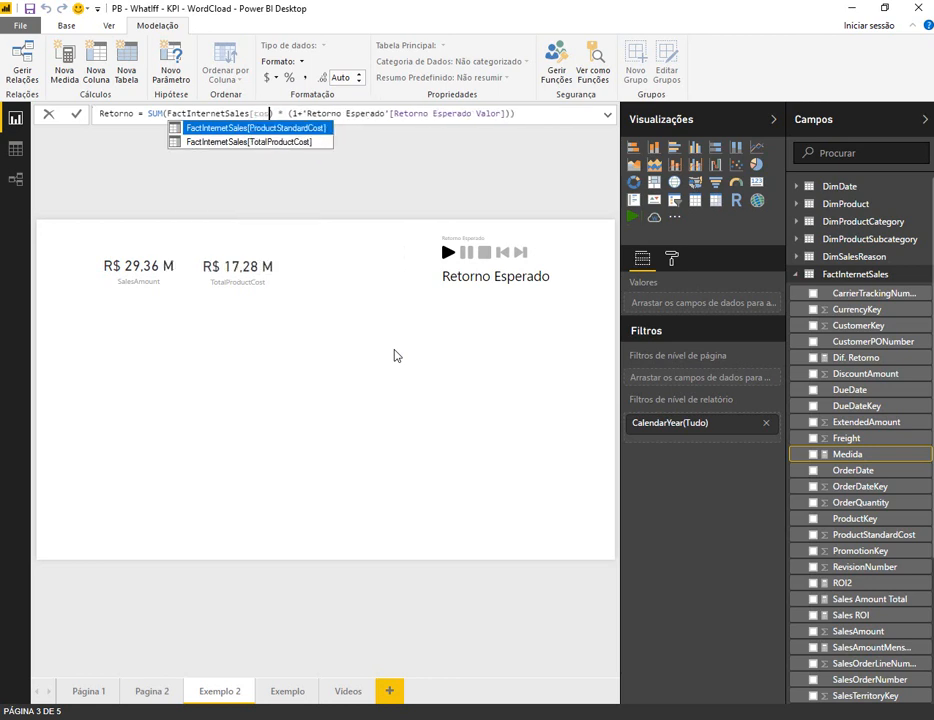
key(Down)
key(Tab)
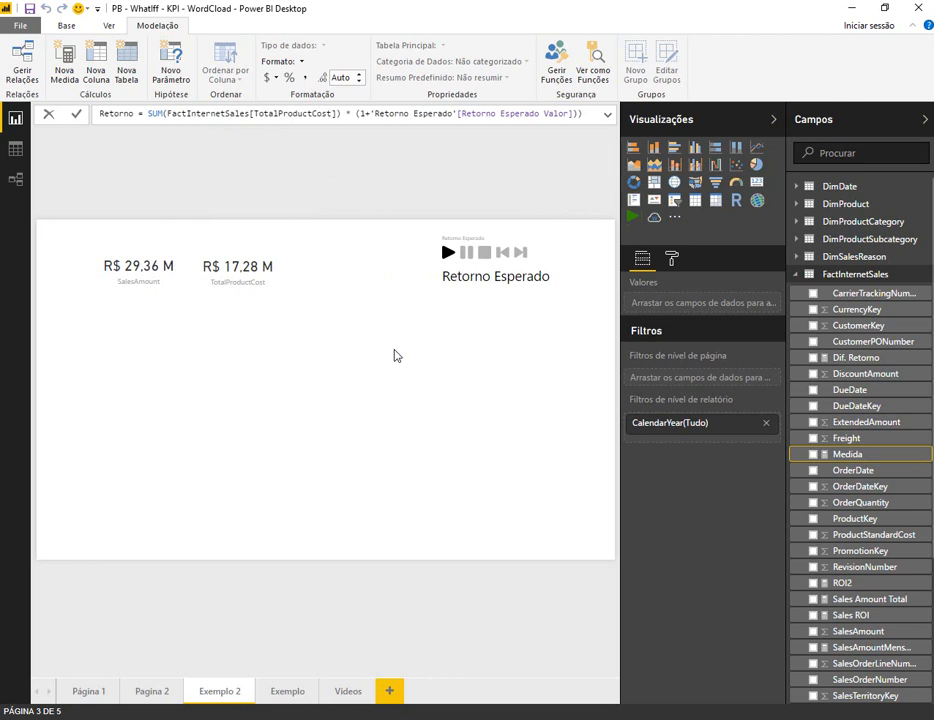
key(Left)
key(Right)
text())
key(Return)
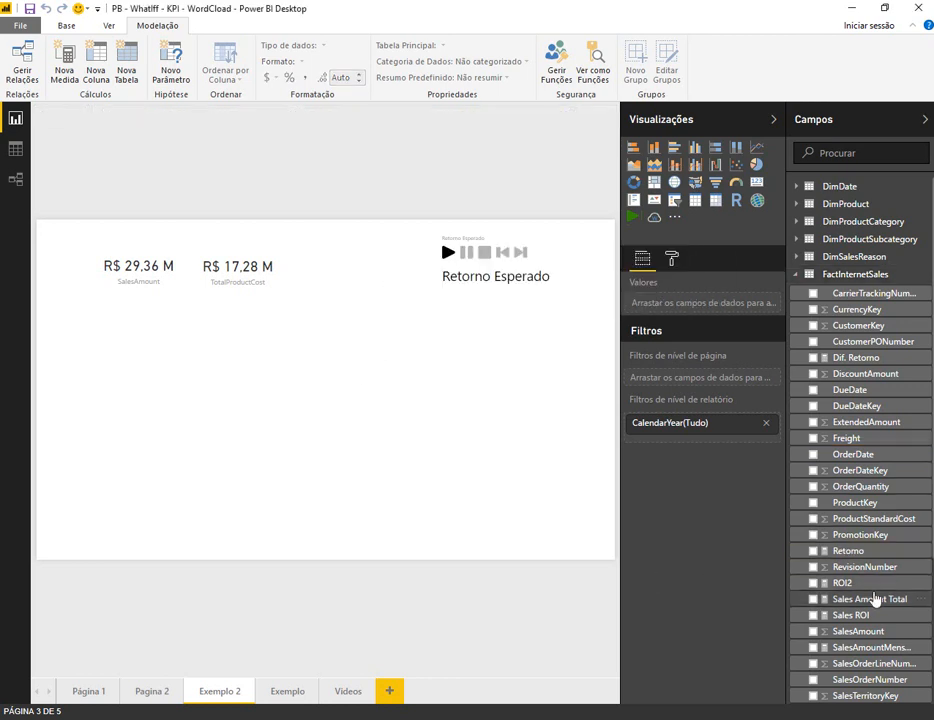
Add a Retorno visual in the page's middle, convert it to a card, and make it shorter and narrower.
scroll(870, 602, down, 4)
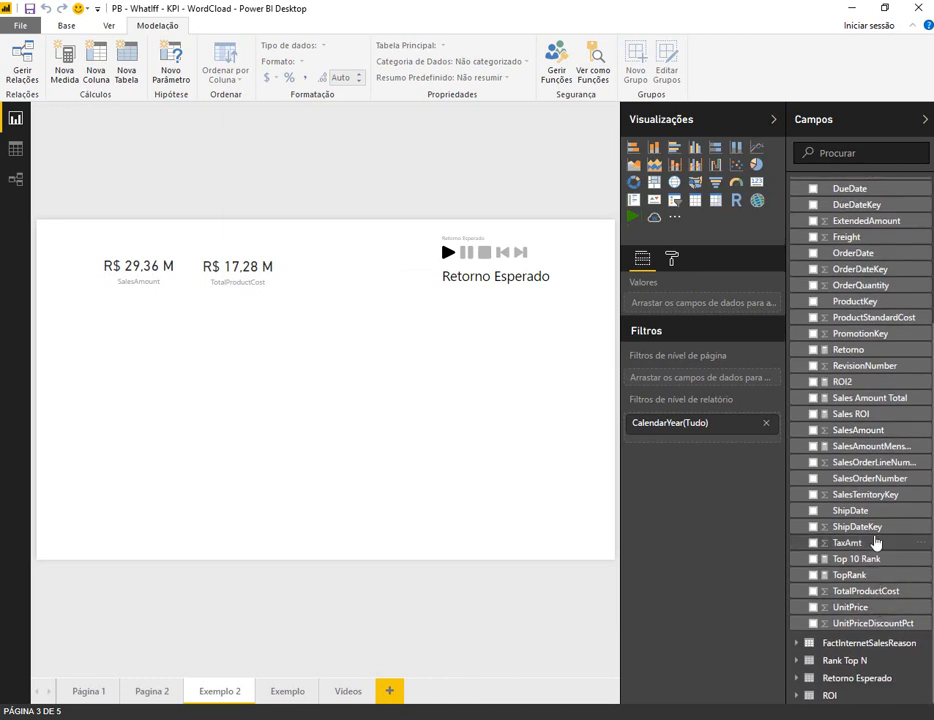
drag(805, 352, 371, 408)
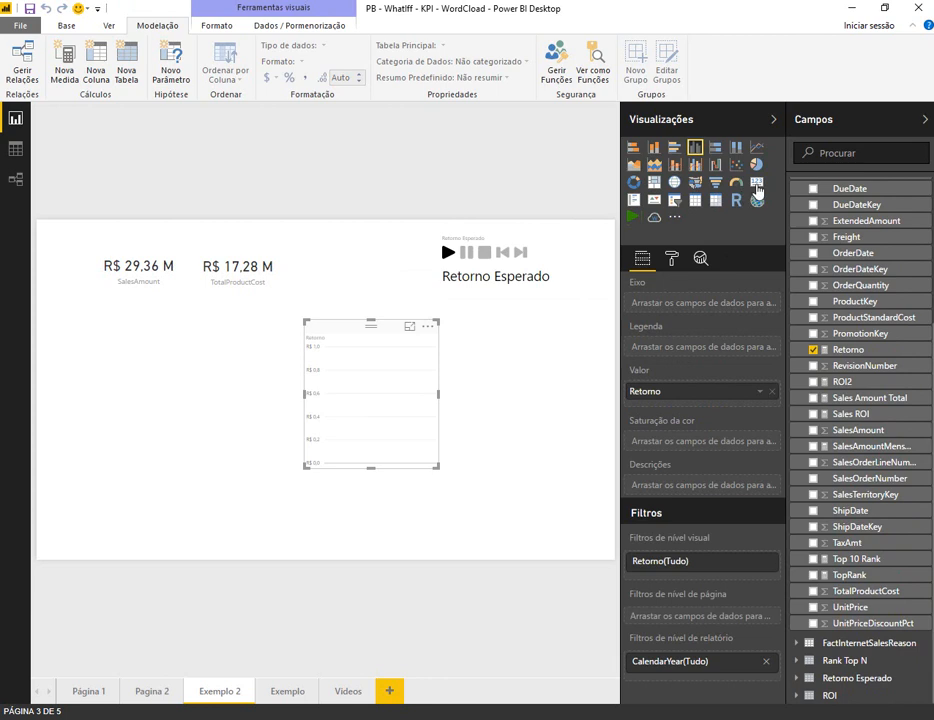
click(756, 182)
drag(370, 322, 371, 400)
drag(438, 434, 393, 434)
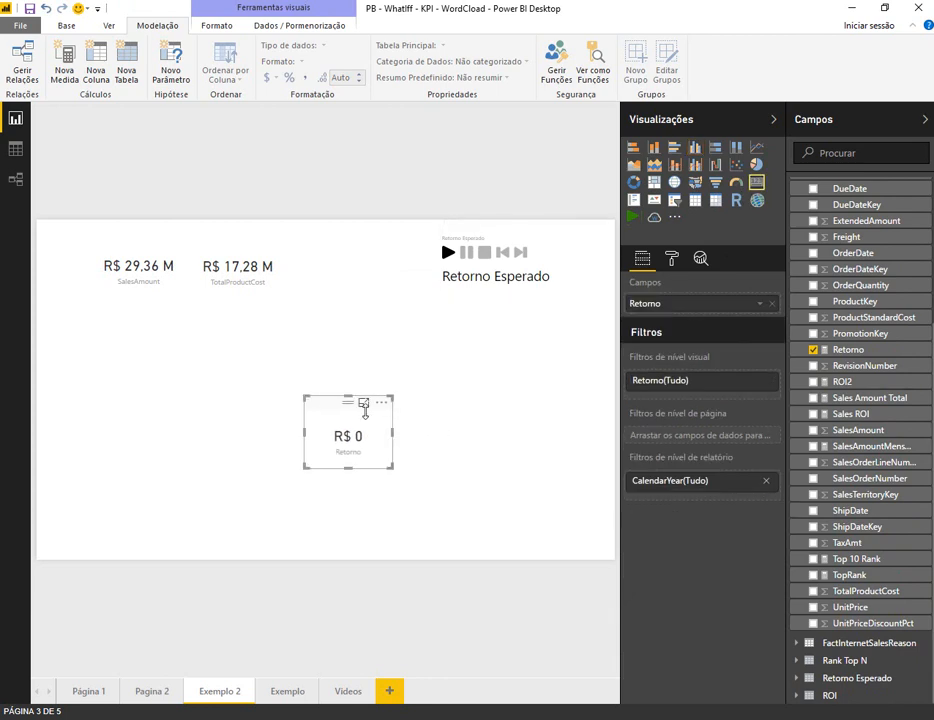
Arrange the SalesAmount, TotalProductCost and Retorno cards in a row starting from the page's upper-left corner.
drag(331, 406, 311, 238)
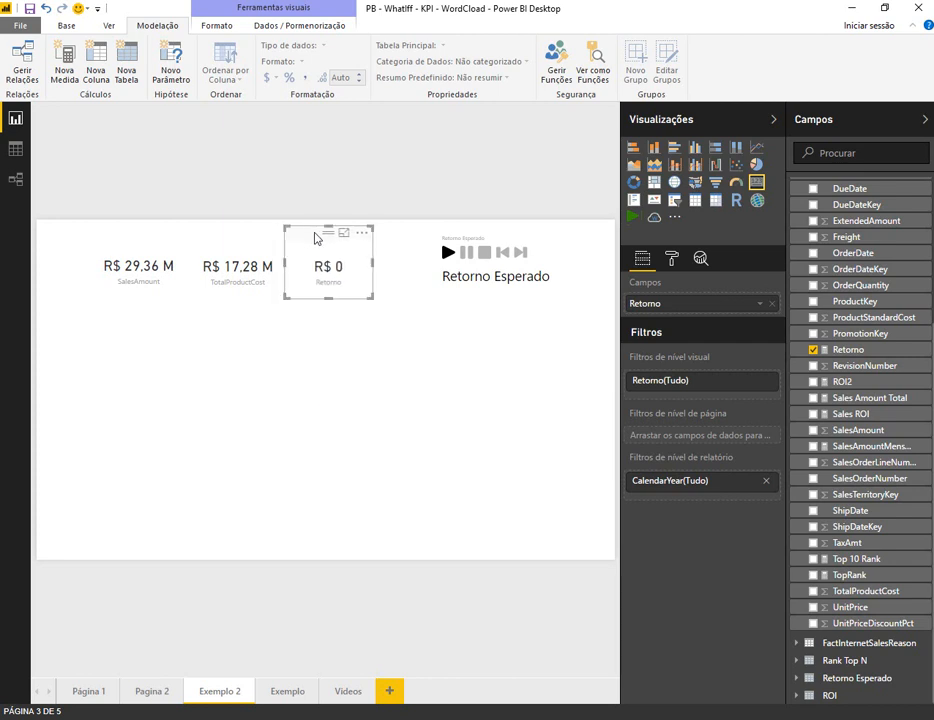
drag(100, 246, 73, 229)
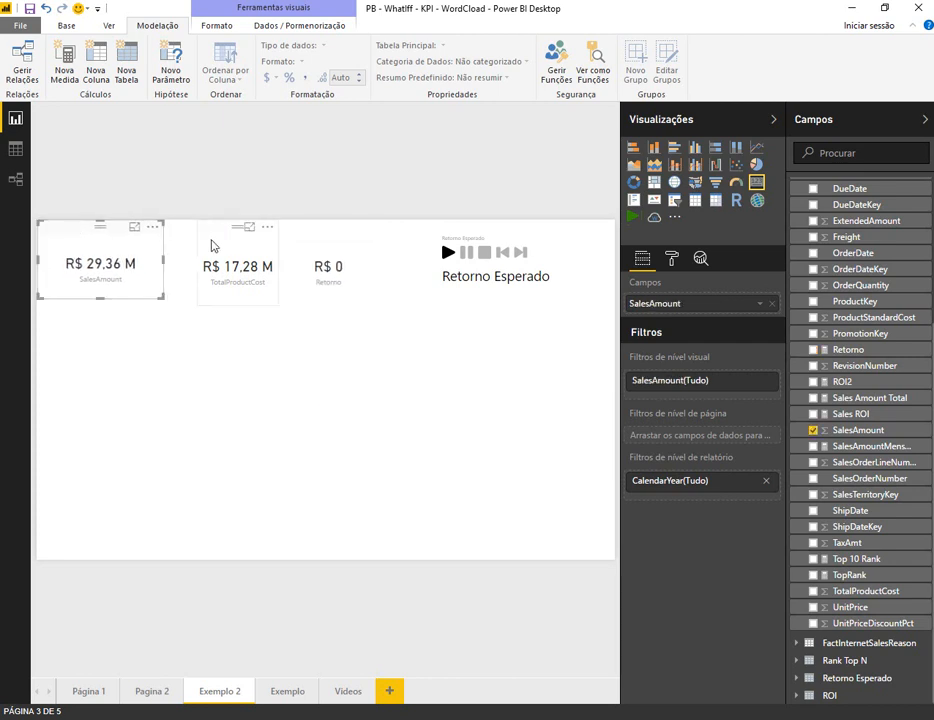
drag(200, 233, 158, 231)
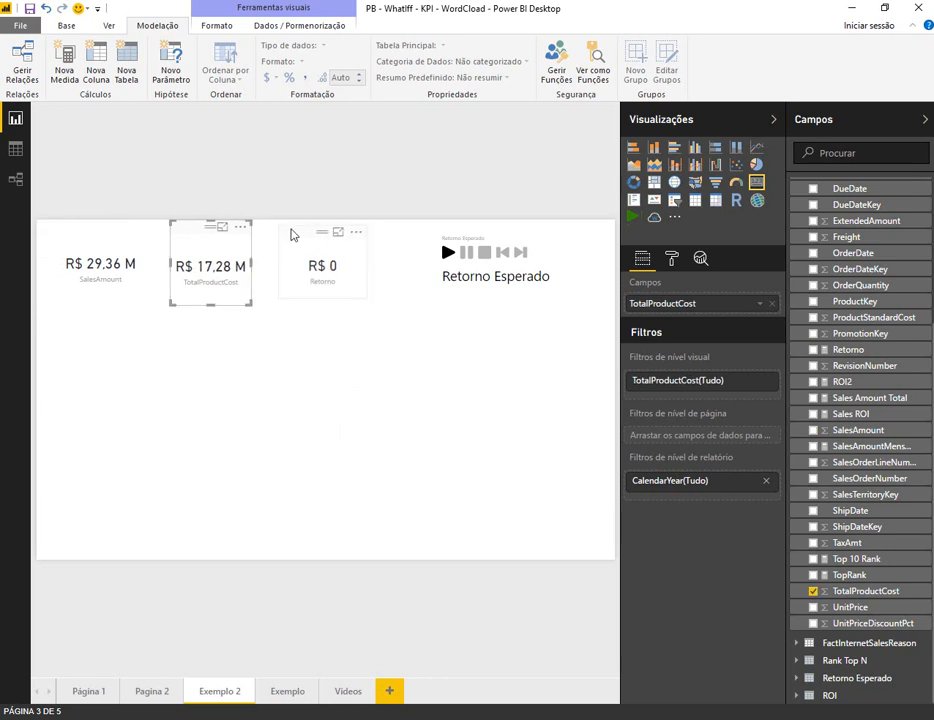
drag(299, 235, 274, 236)
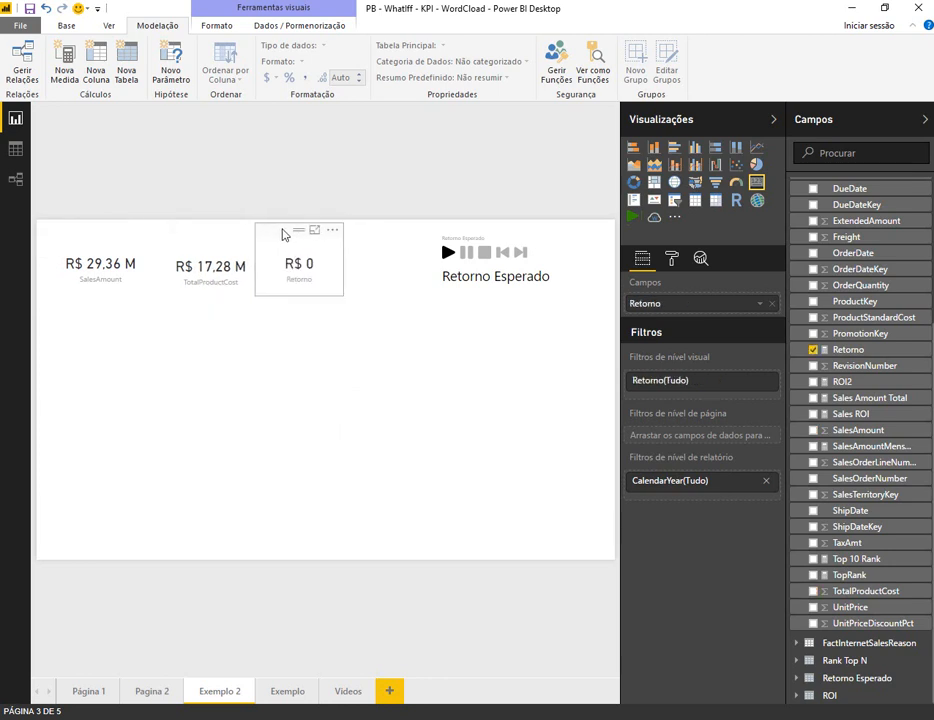
click(356, 362)
Create a new measure in FactInternetSales and name it Dif. Retorno.
scroll(817, 309, up, 3)
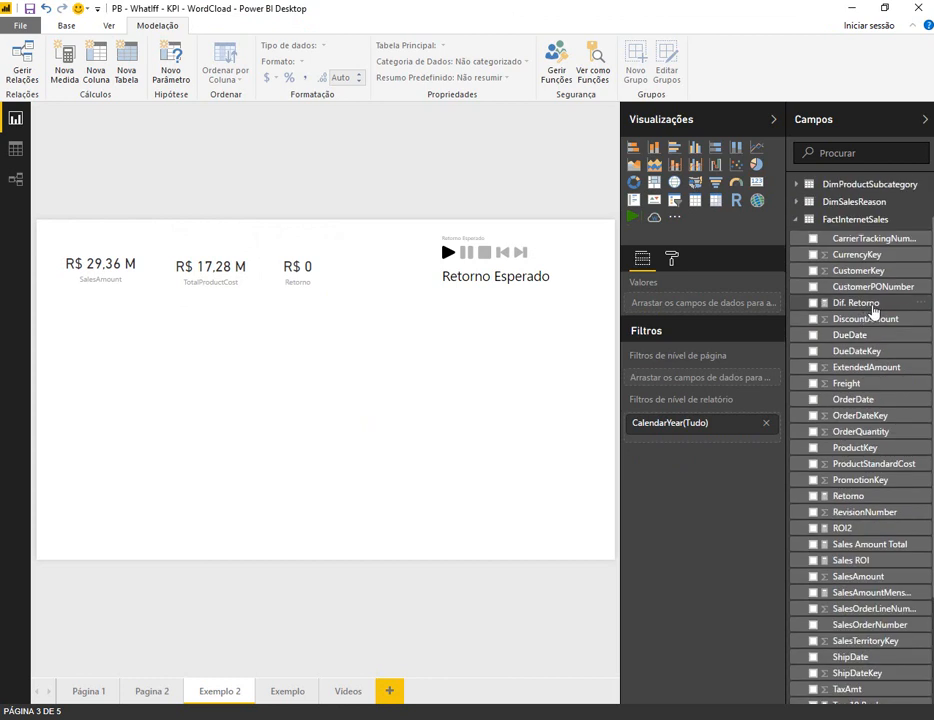
click(927, 221)
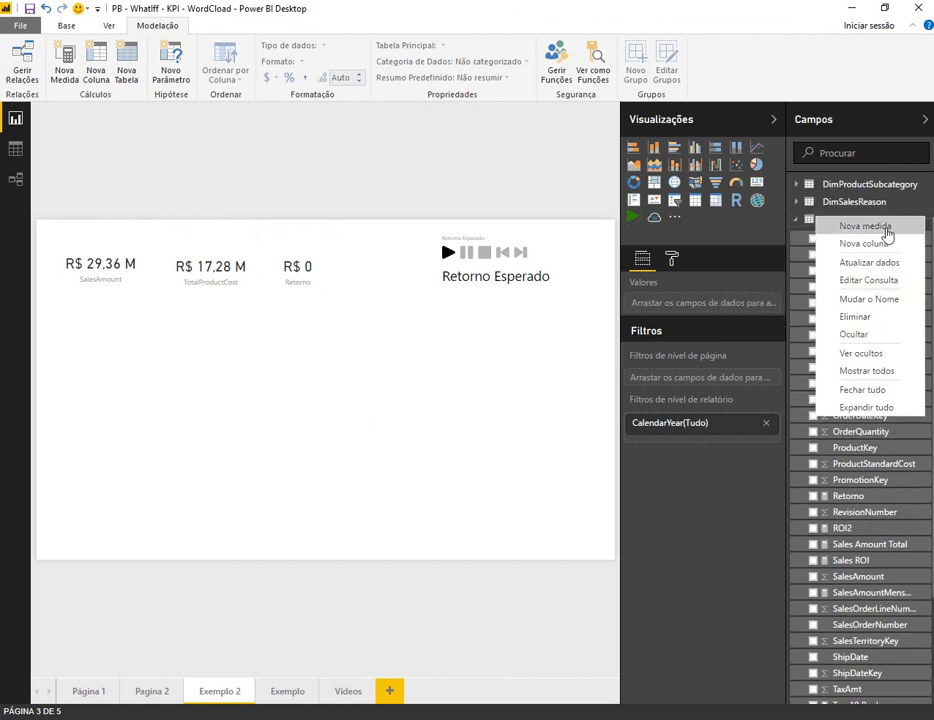
click(887, 229)
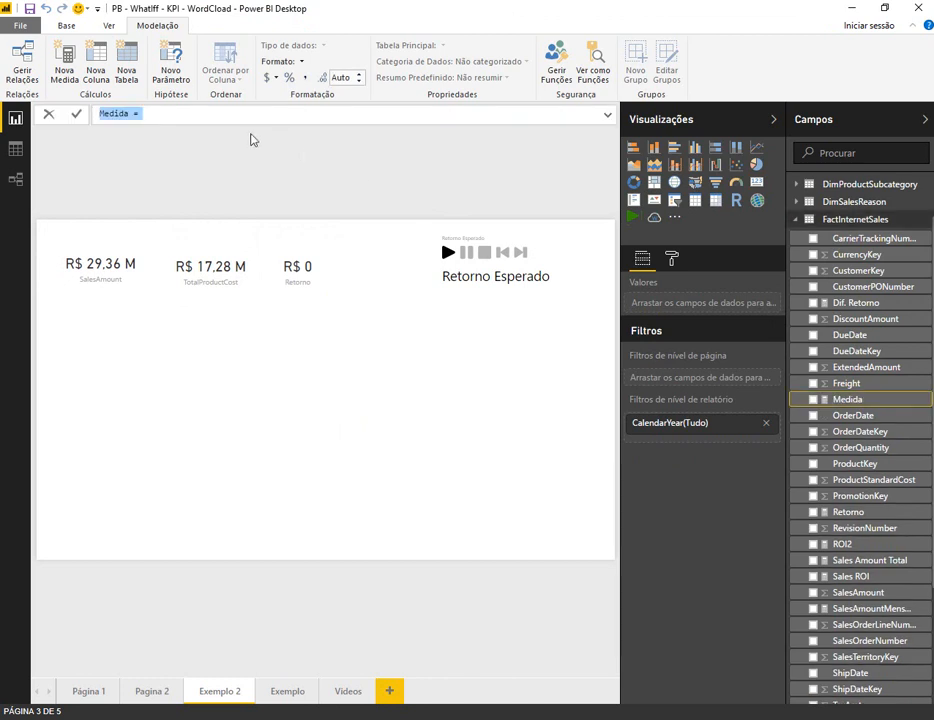
text(Dif. Retorno)
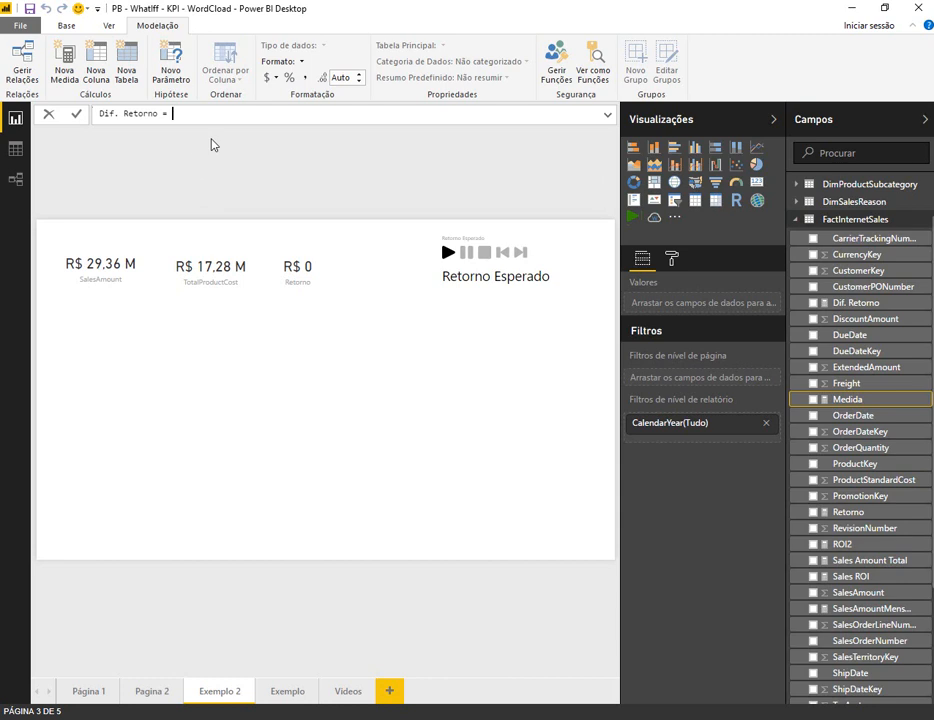
Enter the new measure's formula as sum(FactInternetSales[SalesAmount]) - [Retorno] and submit it.
text(sum)
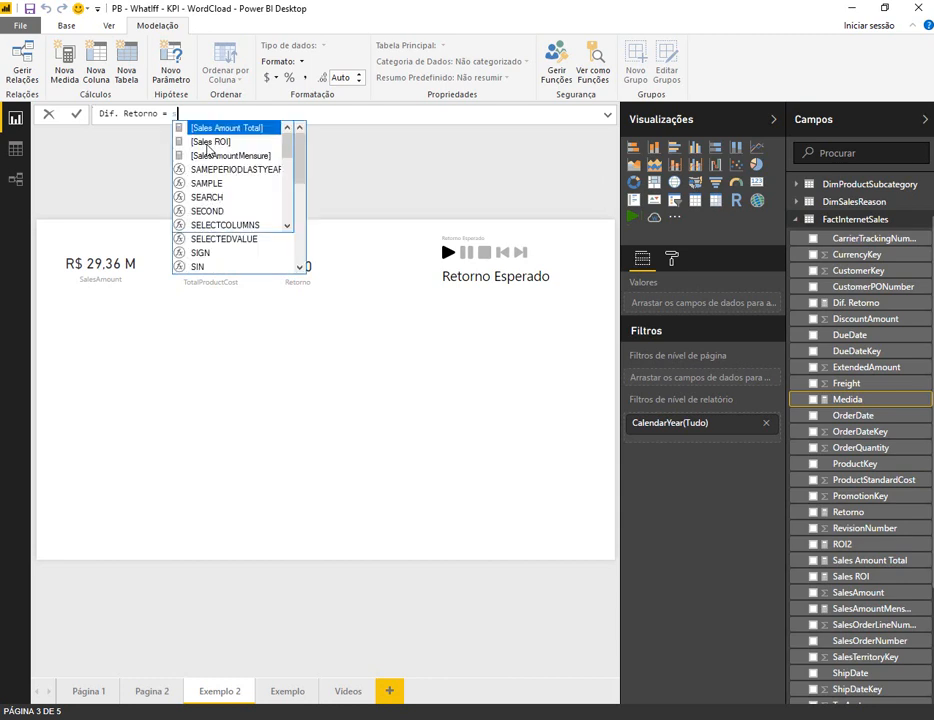
text((sa)
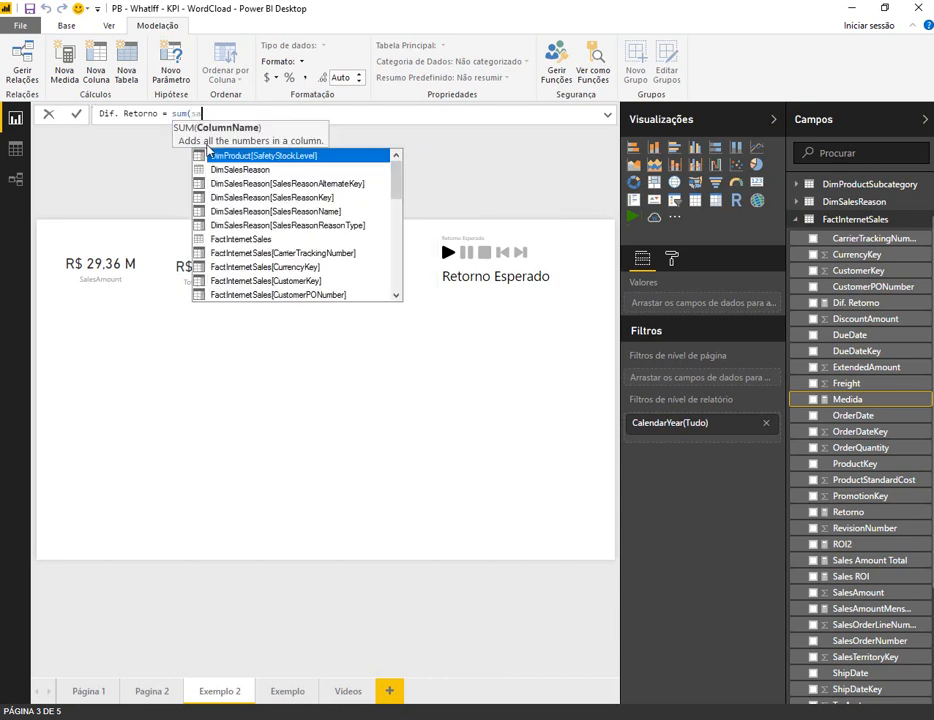
text(les)
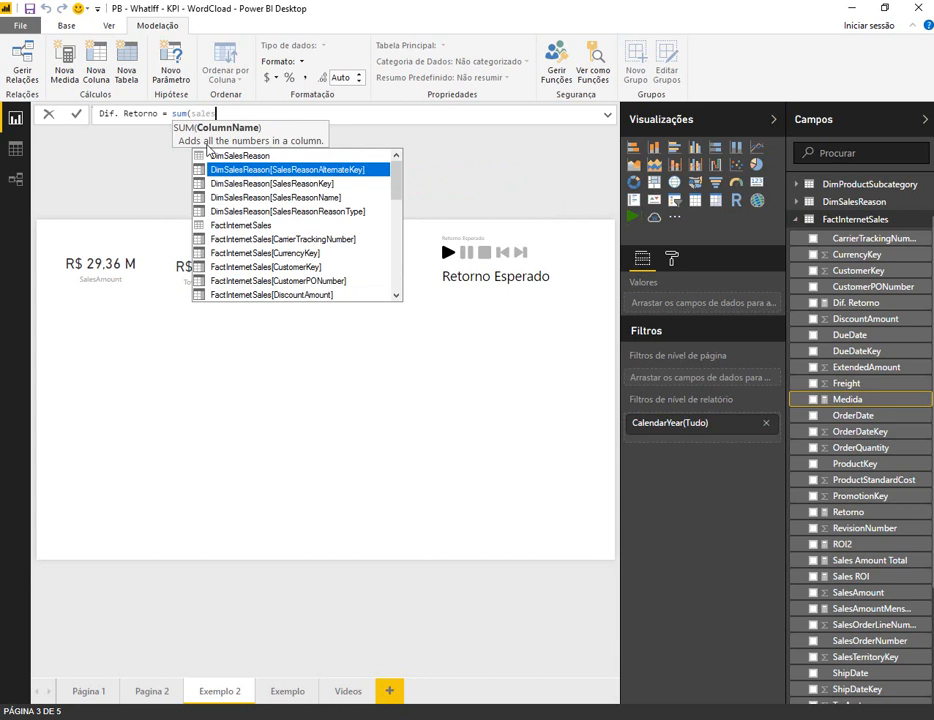
text(a)
key(Tab)
text())
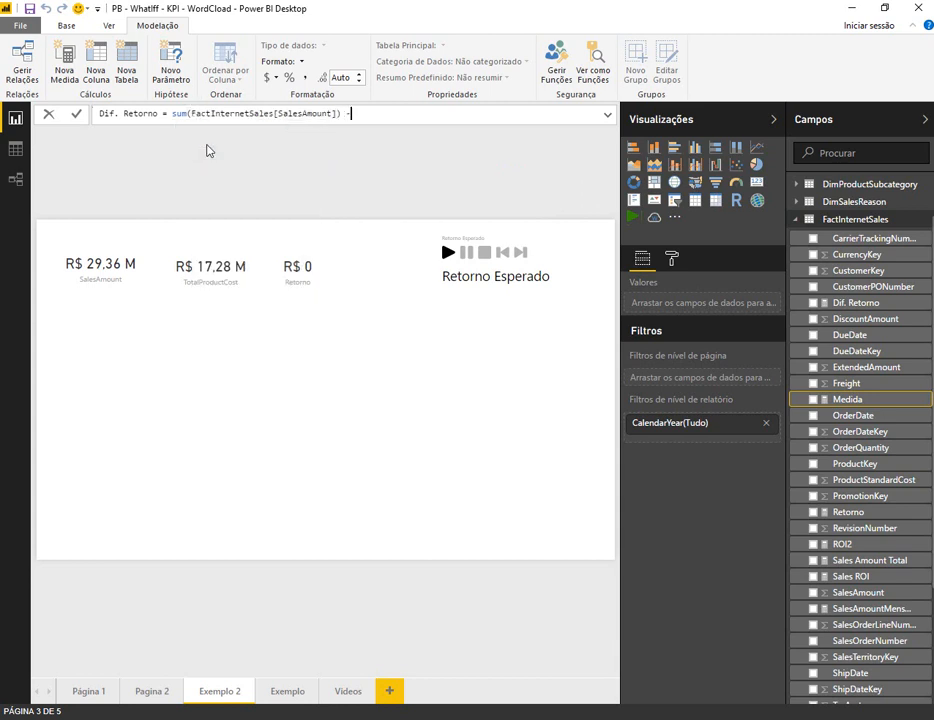
text( - reto)
key(Tab)
key(Return)
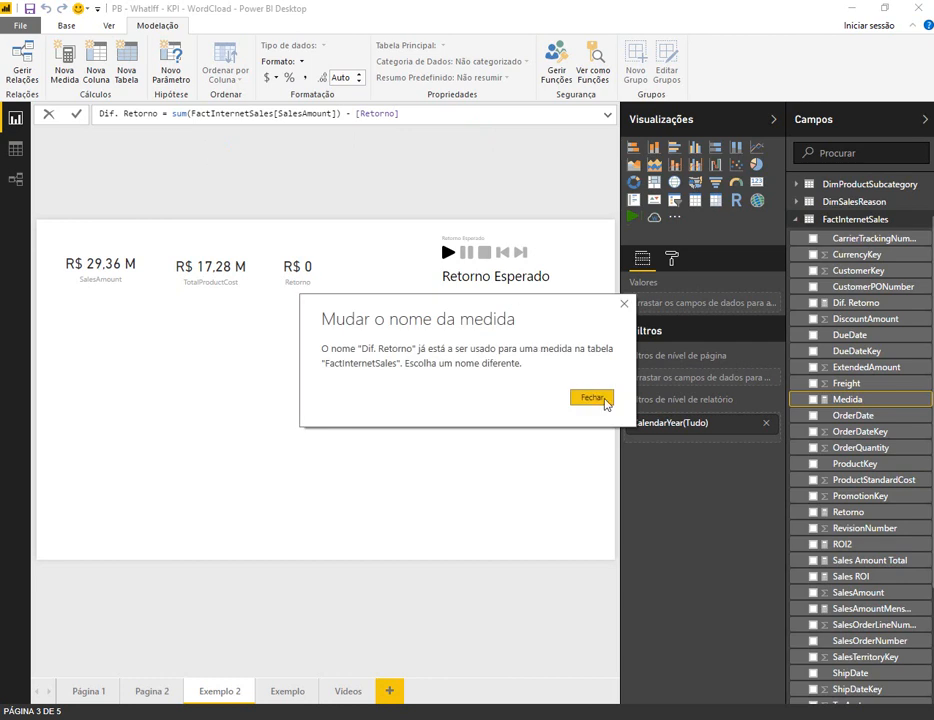
Change the new measure's name to Diferença Retorno in its formula and commit it.
click(592, 398)
click(157, 113)
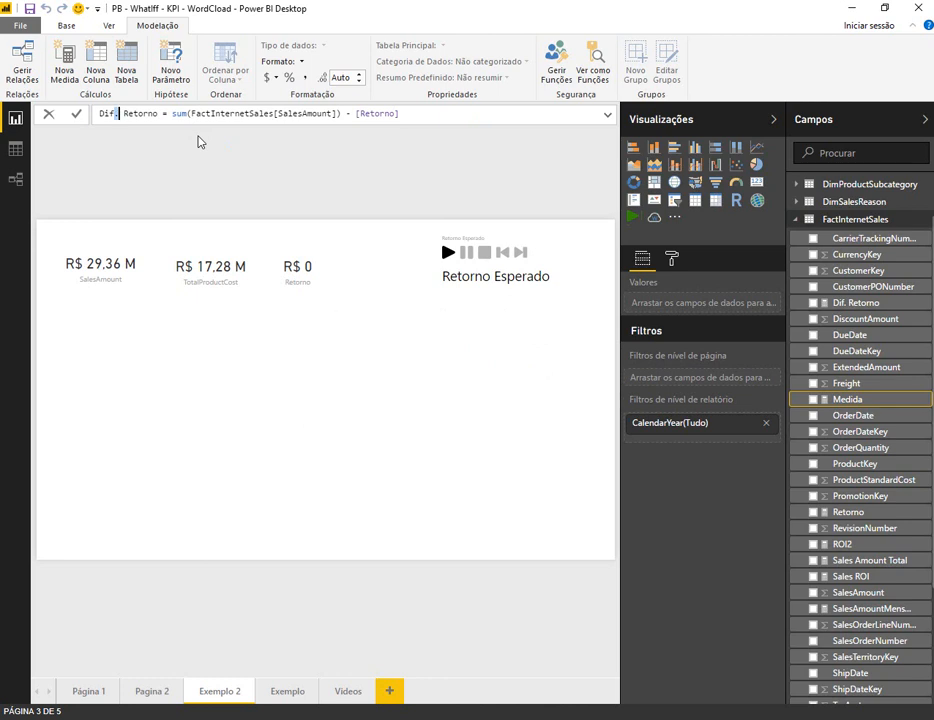
text(eren)
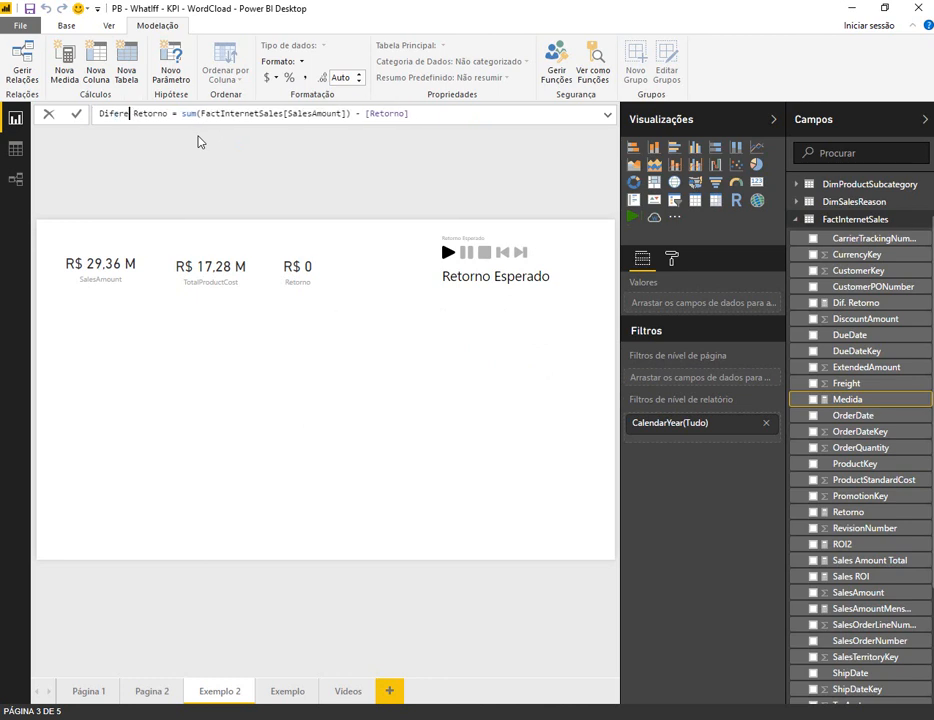
text(ça)
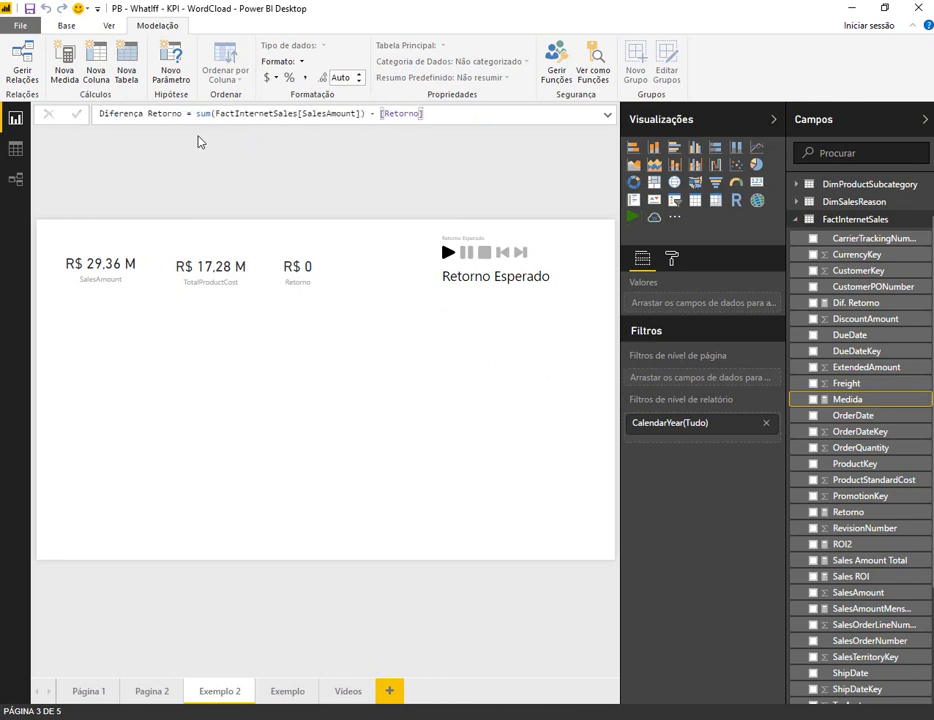
key(Return)
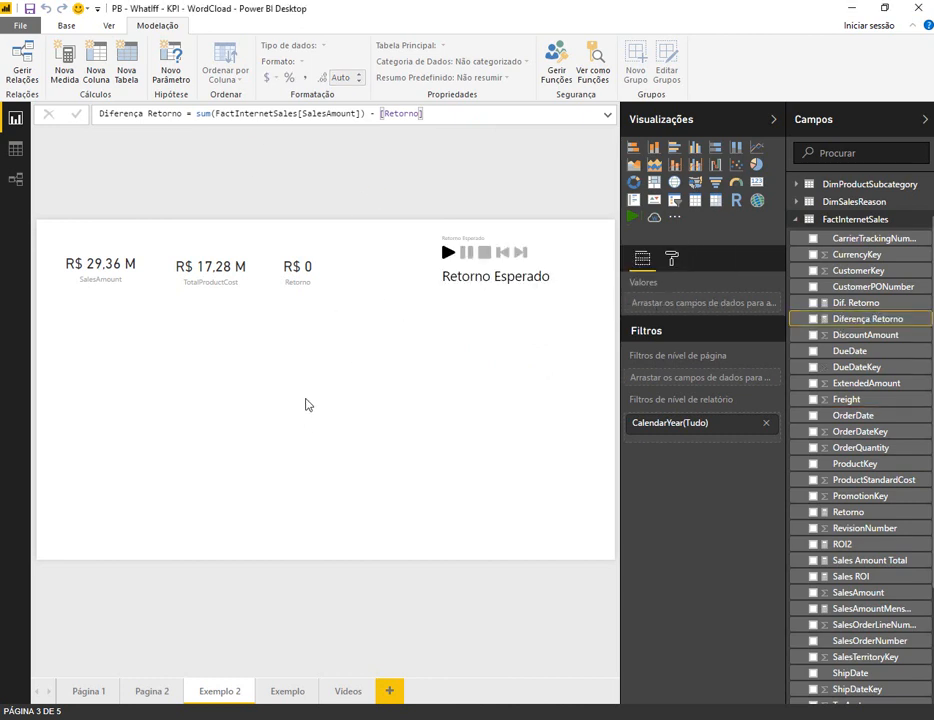
Add a new card below the SalesAmount card and fill it with the Diferença Retorno measure.
click(308, 404)
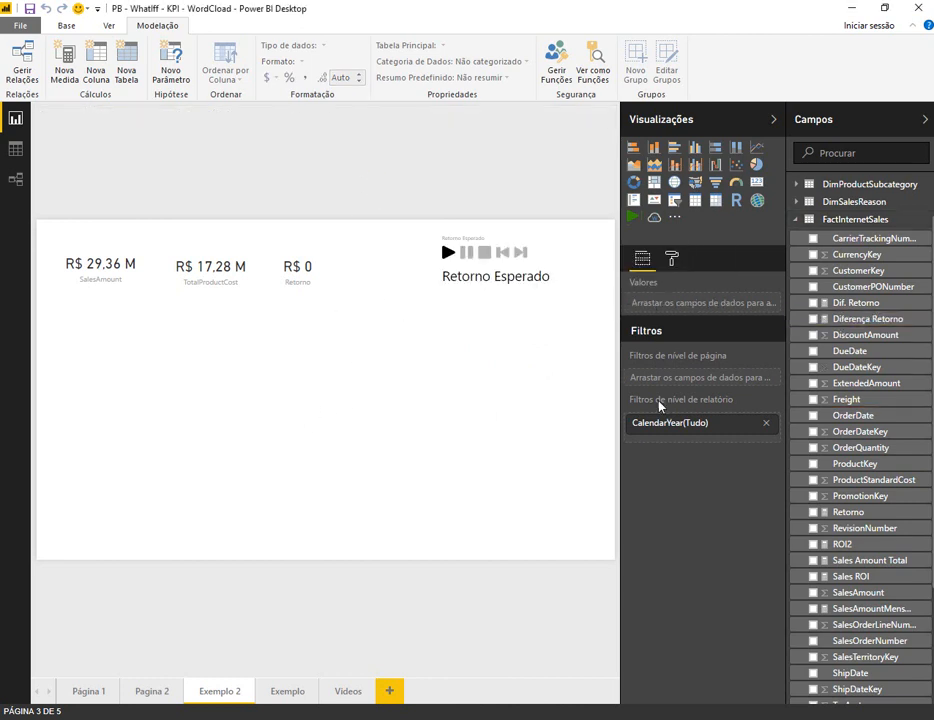
click(756, 182)
scroll(828, 452, down, 4)
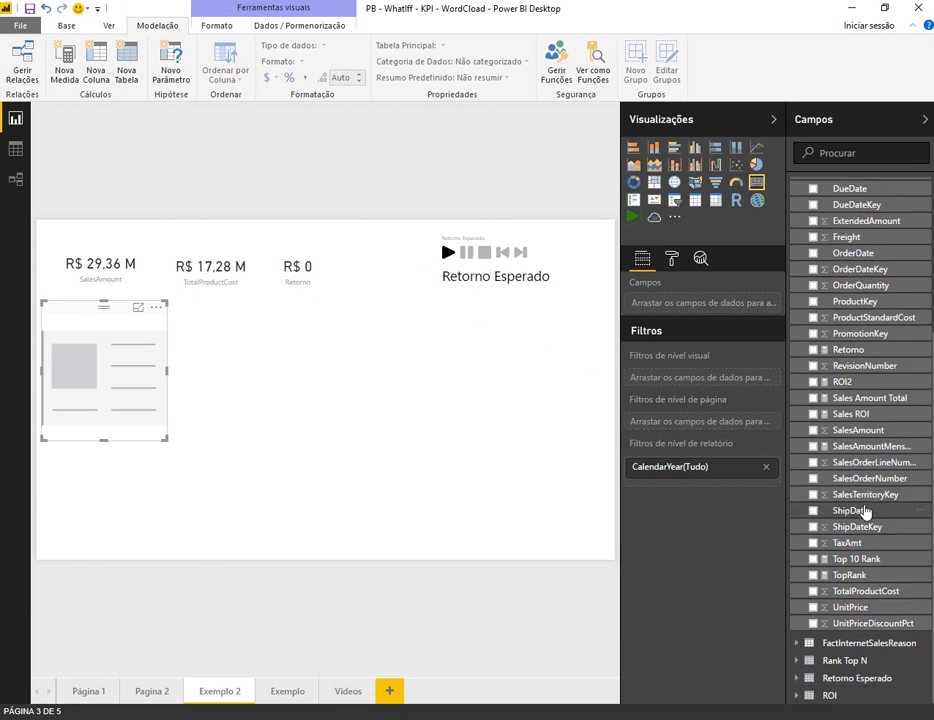
scroll(810, 505, up, 5)
drag(847, 373, 112, 368)
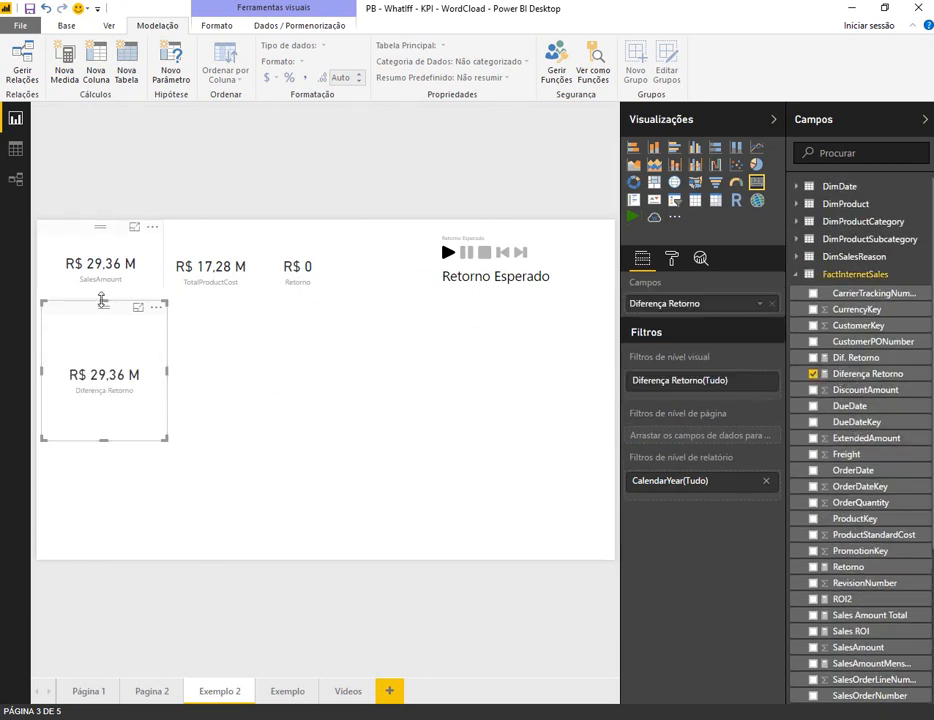
Make the Diferença Retorno card shorter and narrower, and place it between the Retorno card and the player.
drag(122, 346, 396, 234)
drag(312, 262, 356, 248)
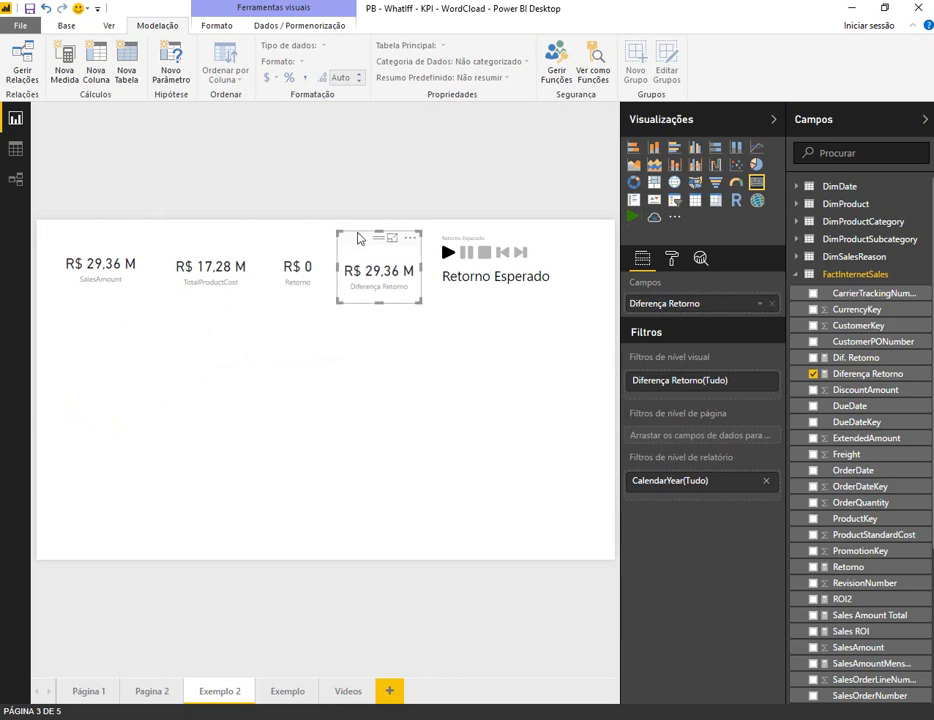
click(235, 346)
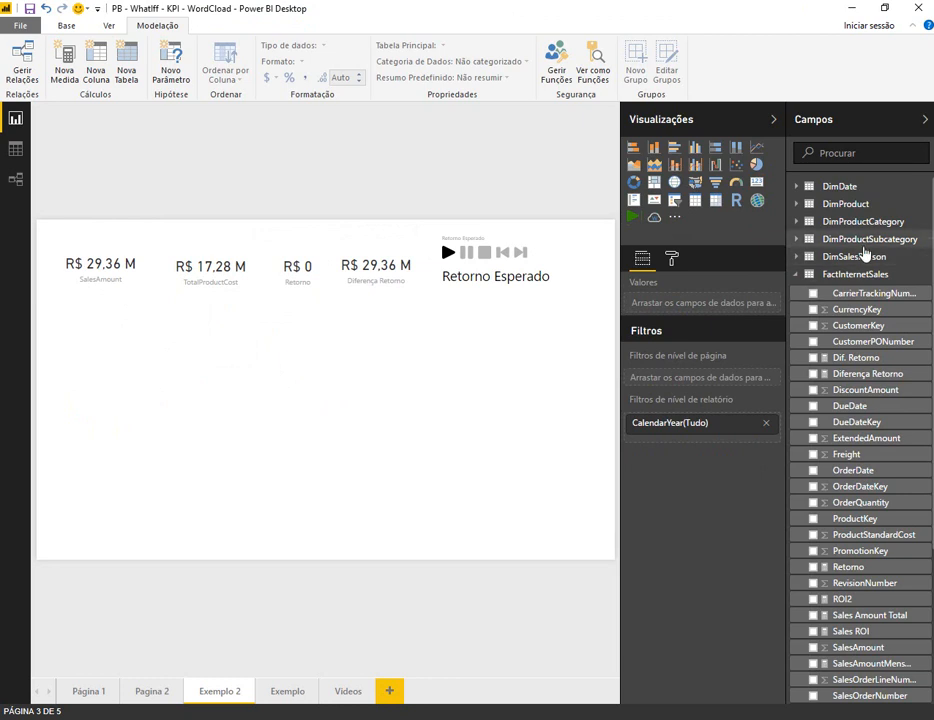
Add a CalendarYear slicer from DimDate below the Retorno Esperado player and filter the page to 2007.
click(797, 187)
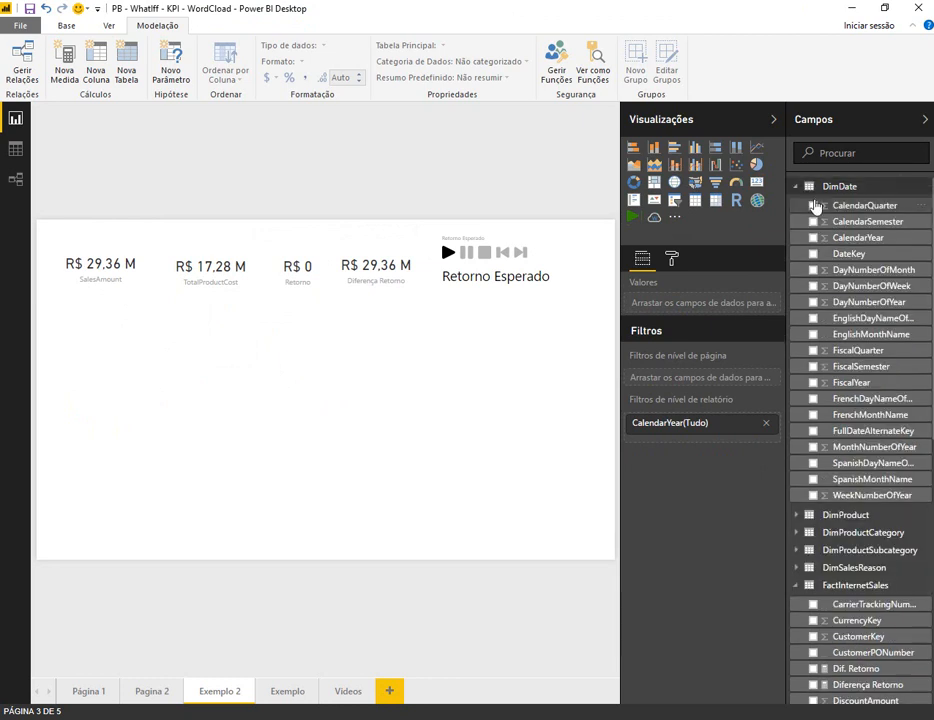
click(813, 237)
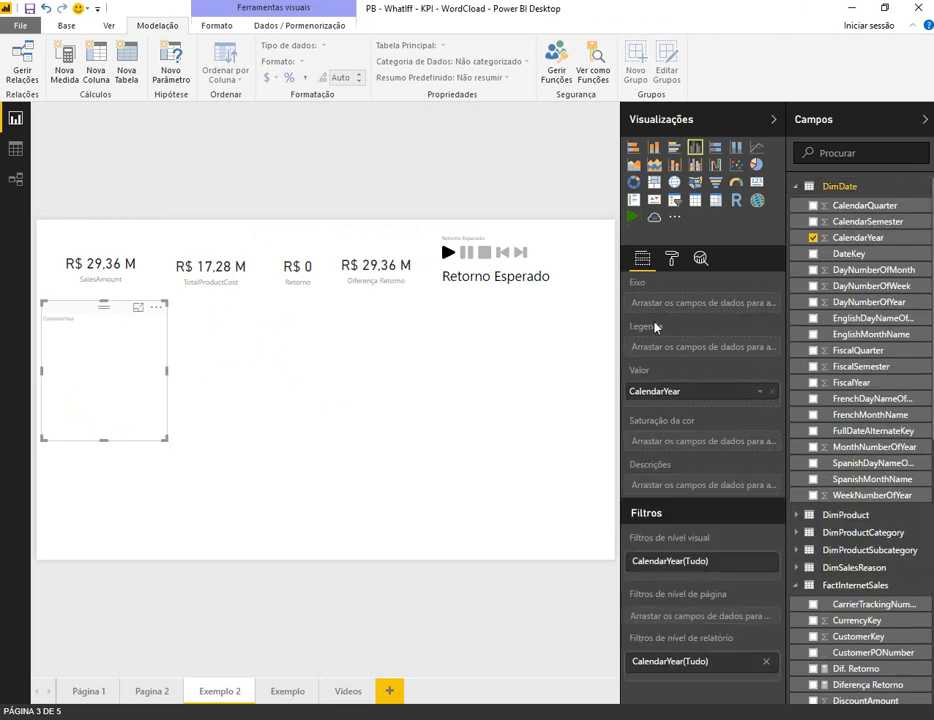
click(674, 200)
drag(118, 309, 519, 311)
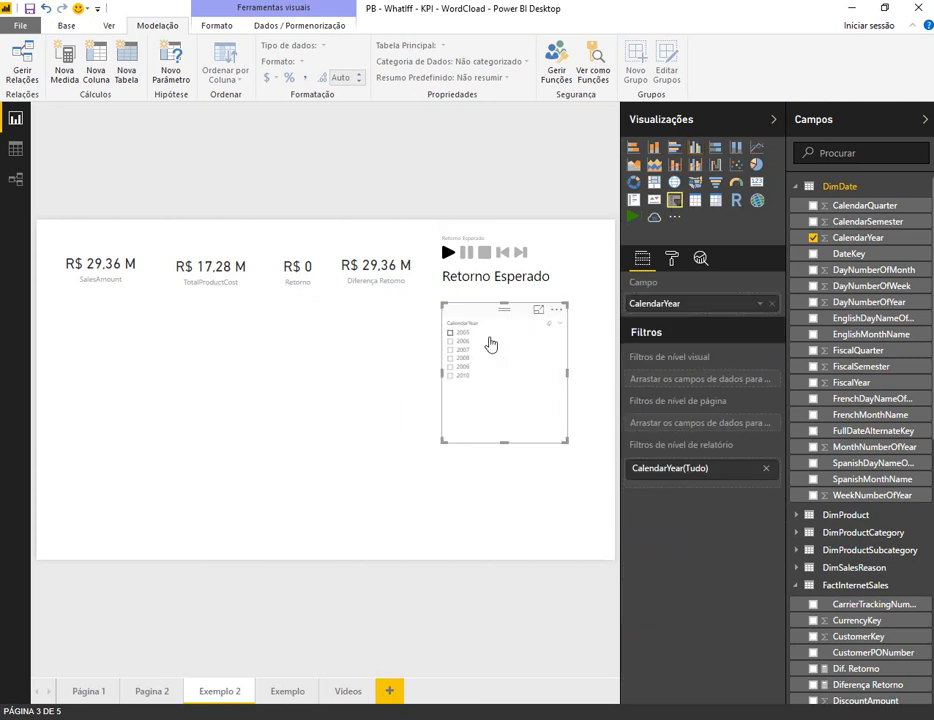
click(449, 350)
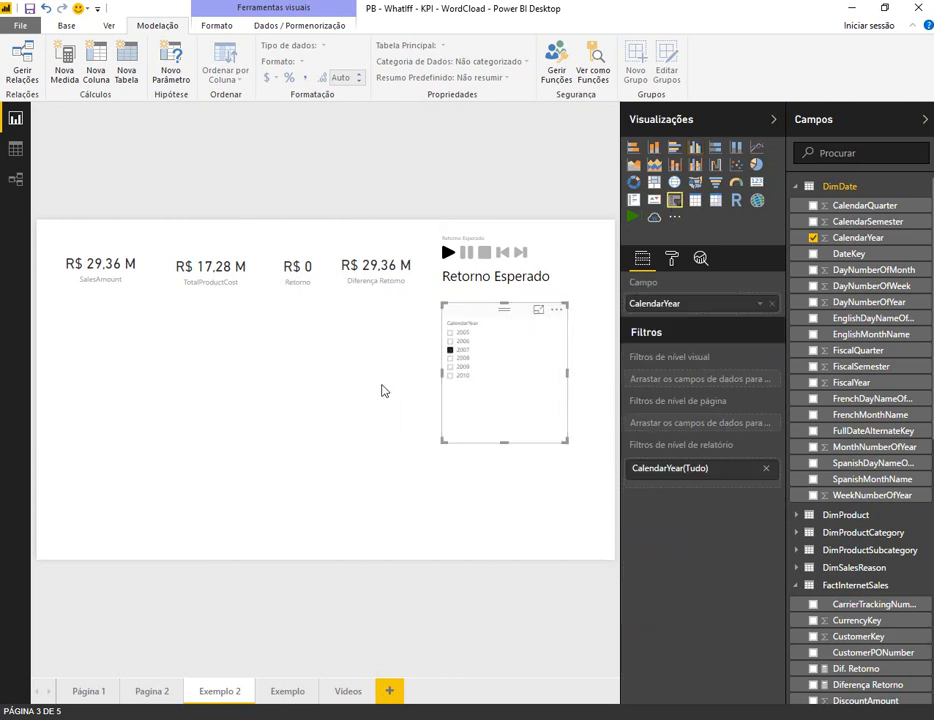
click(120, 356)
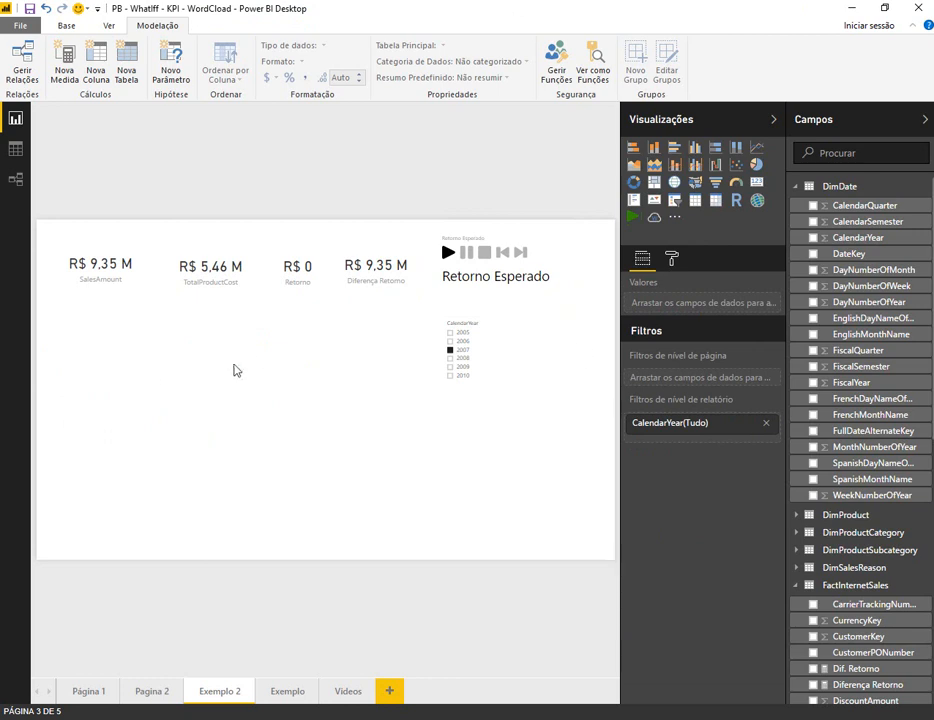
Add a line chart to the page, place it below the cards and enlarge it to span the width up to the CalendarYear slicer.
click(757, 151)
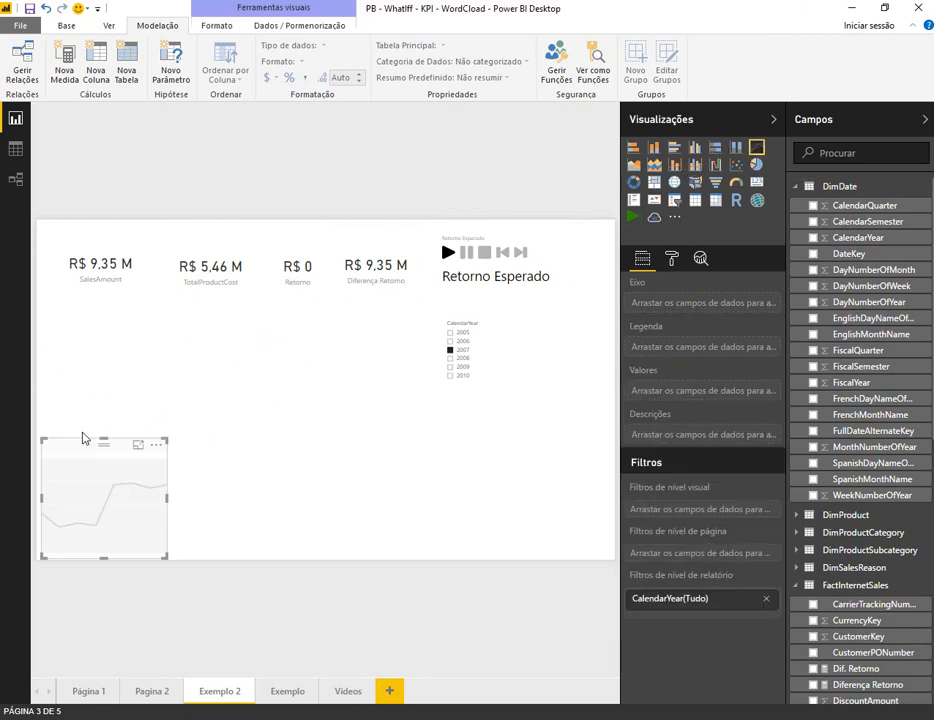
drag(67, 394, 77, 360)
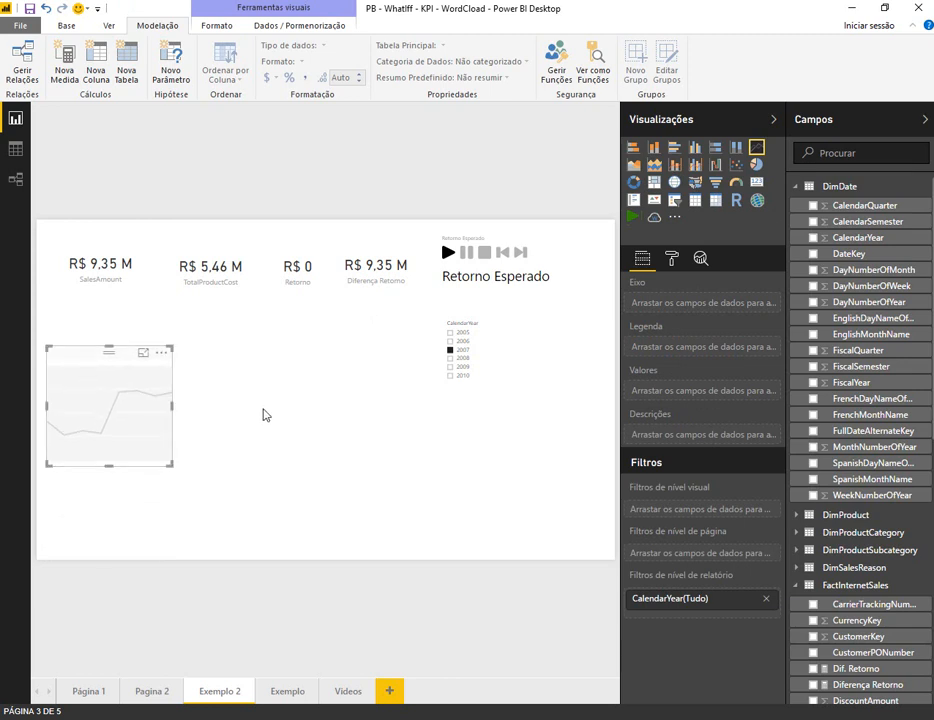
drag(170, 463, 407, 525)
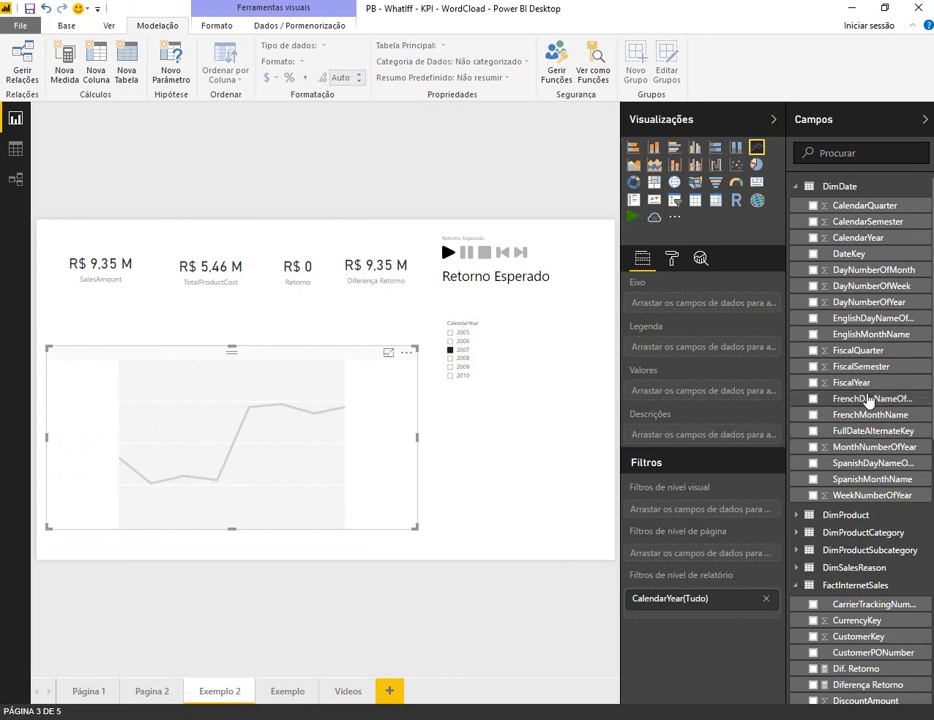
Plot SalesAmount and Retorno by MonthNumberOfYear in the line chart, and extend the chart up to just below the cards.
scroll(853, 388, down, 7)
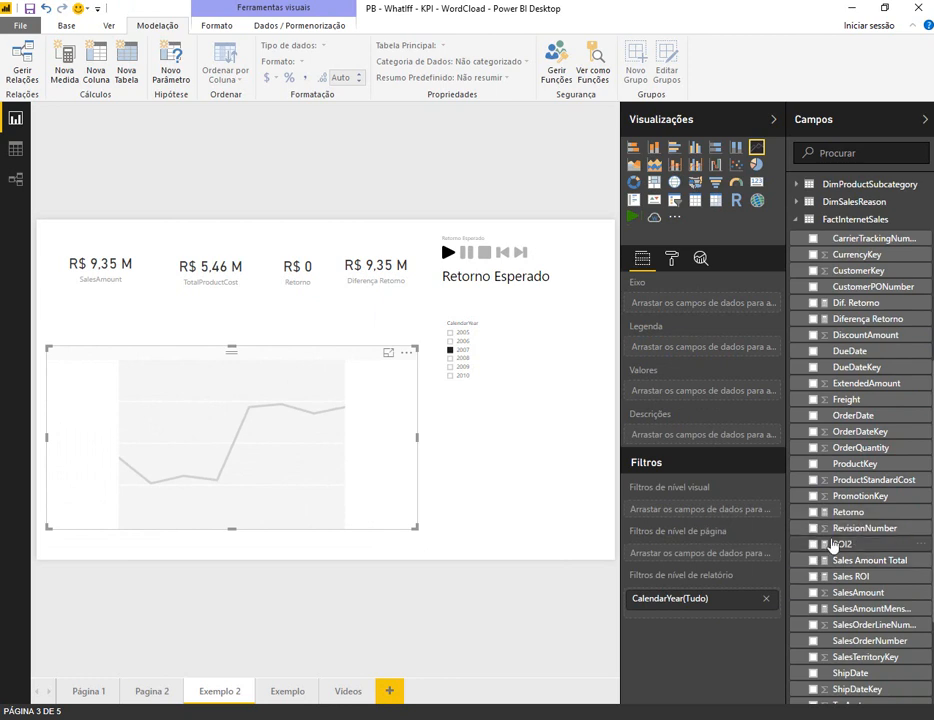
scroll(880, 580, down, 1)
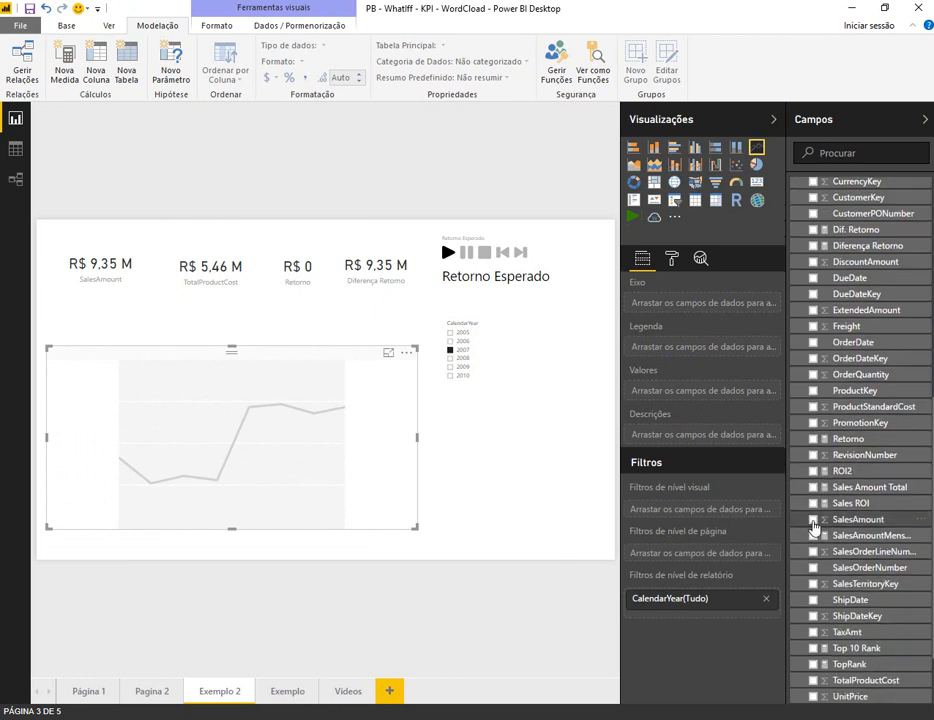
click(813, 520)
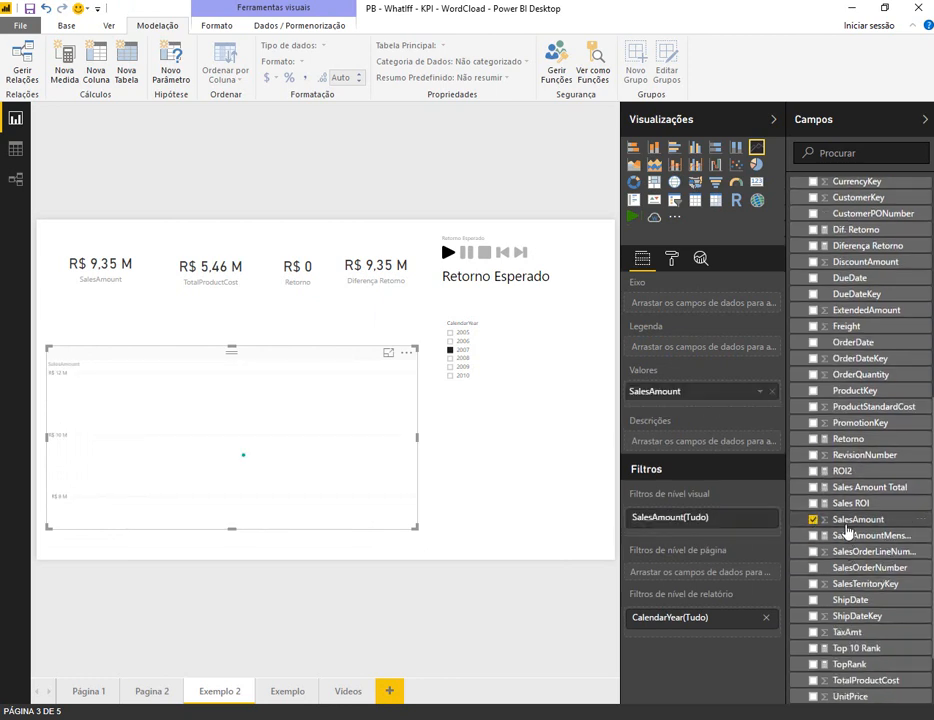
click(813, 439)
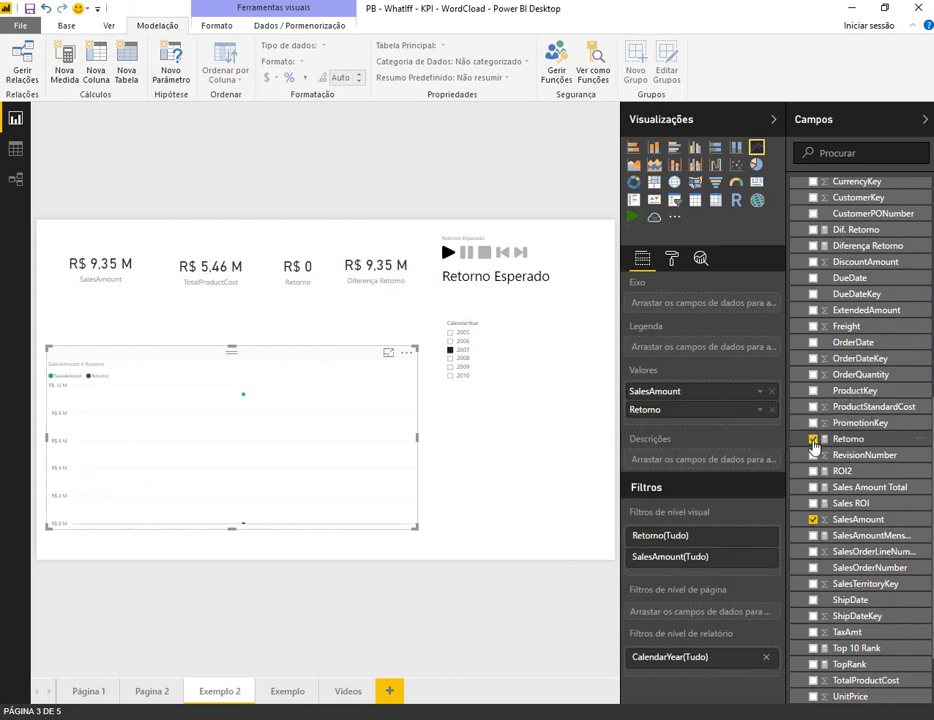
scroll(831, 300, down, 1)
scroll(831, 292, up, 5)
scroll(831, 292, up, 2)
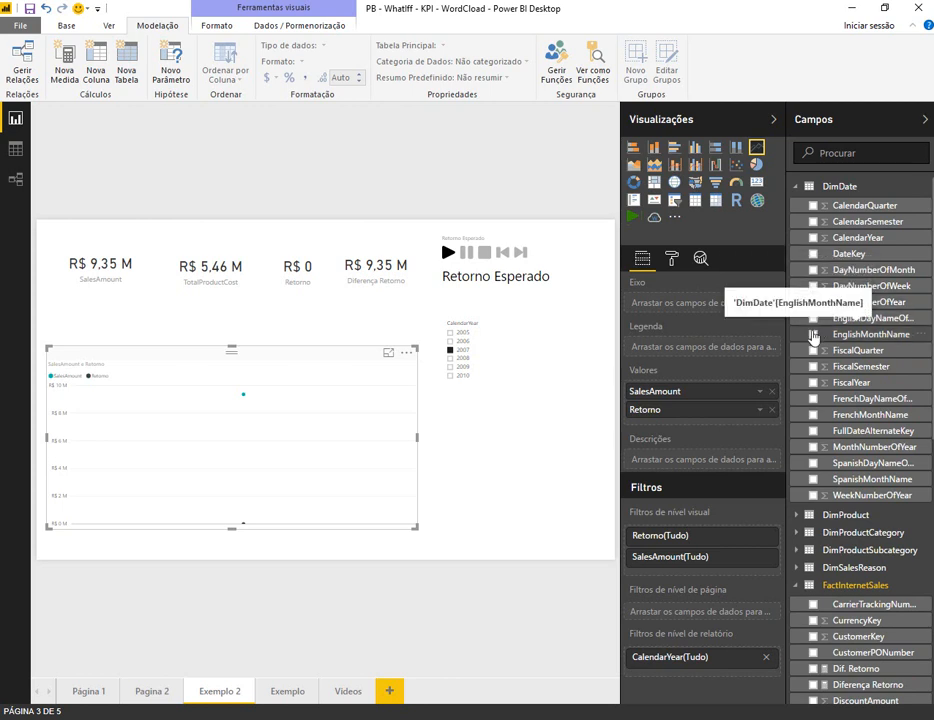
click(813, 447)
drag(695, 430, 694, 302)
drag(277, 353, 228, 298)
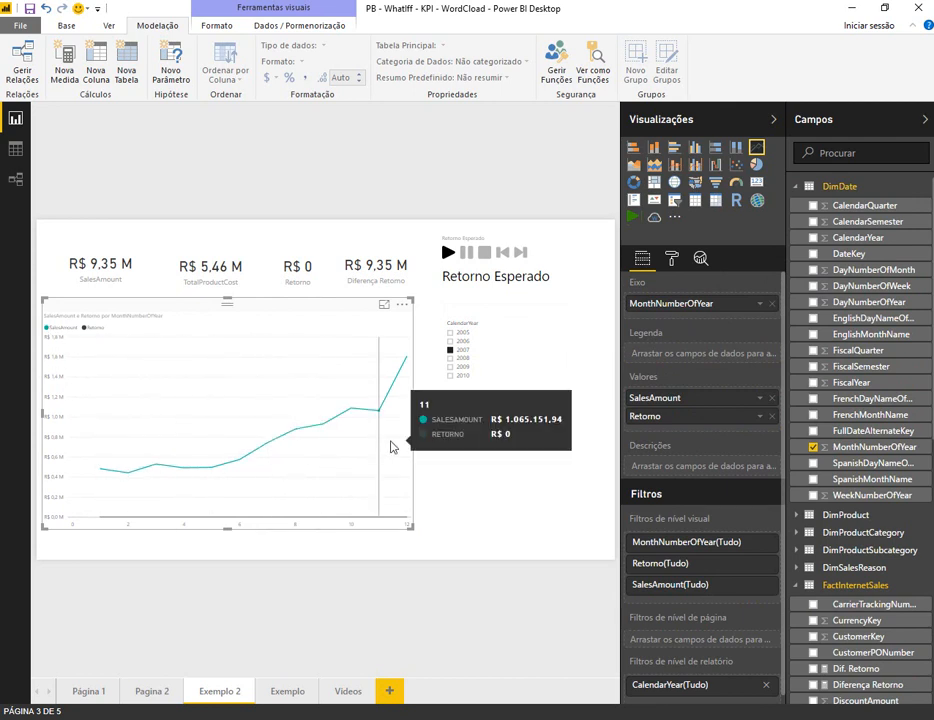
Add an average line for SalesAmount to the line chart and colour it dark red.
click(701, 262)
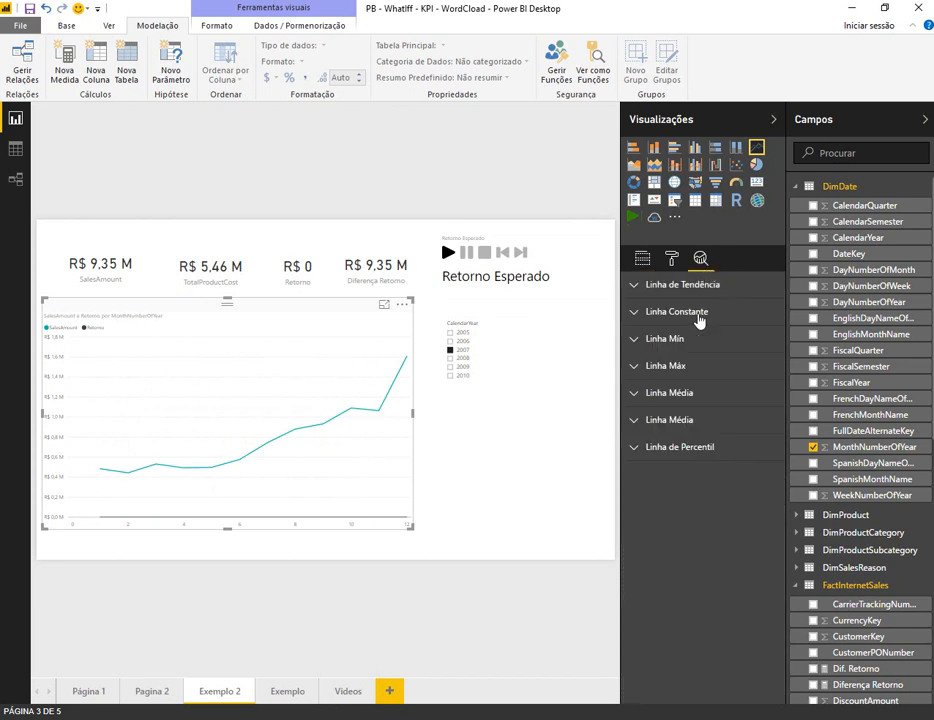
click(634, 394)
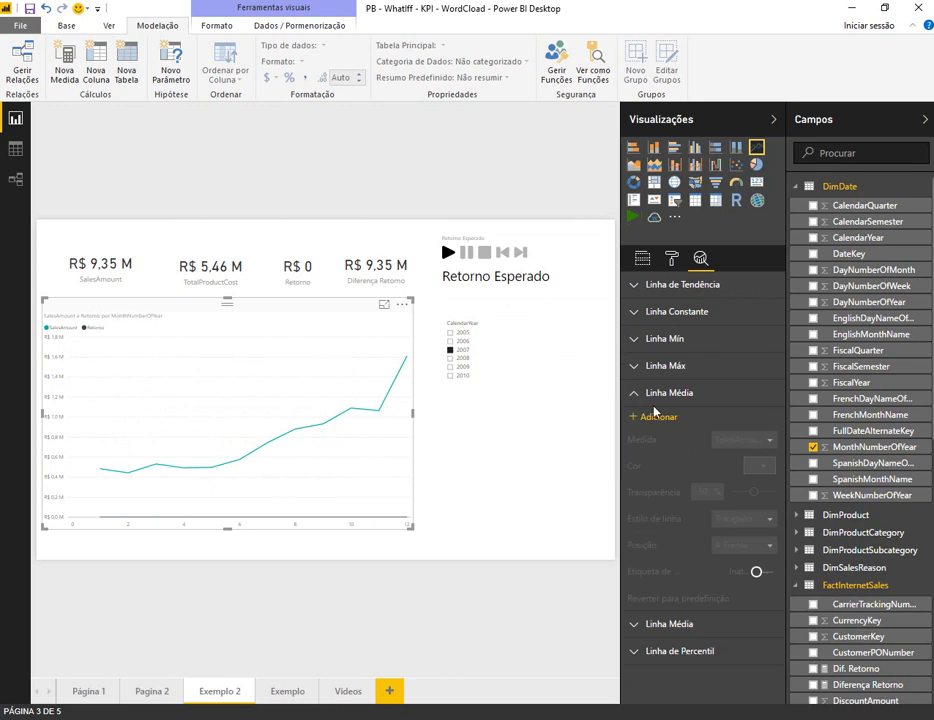
click(655, 418)
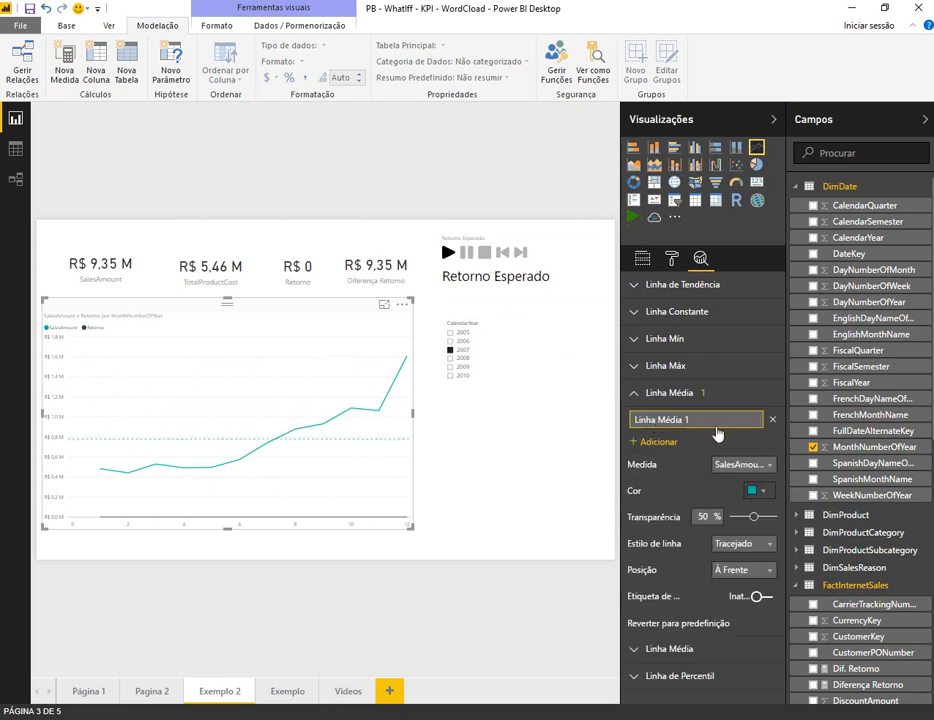
click(744, 466)
click(741, 481)
click(758, 491)
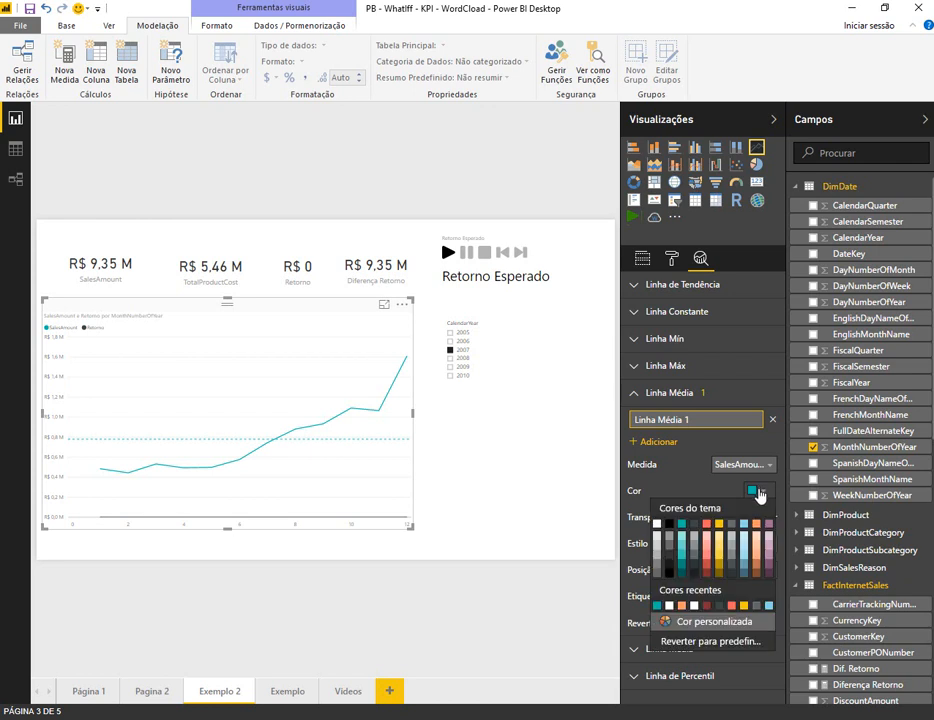
click(710, 572)
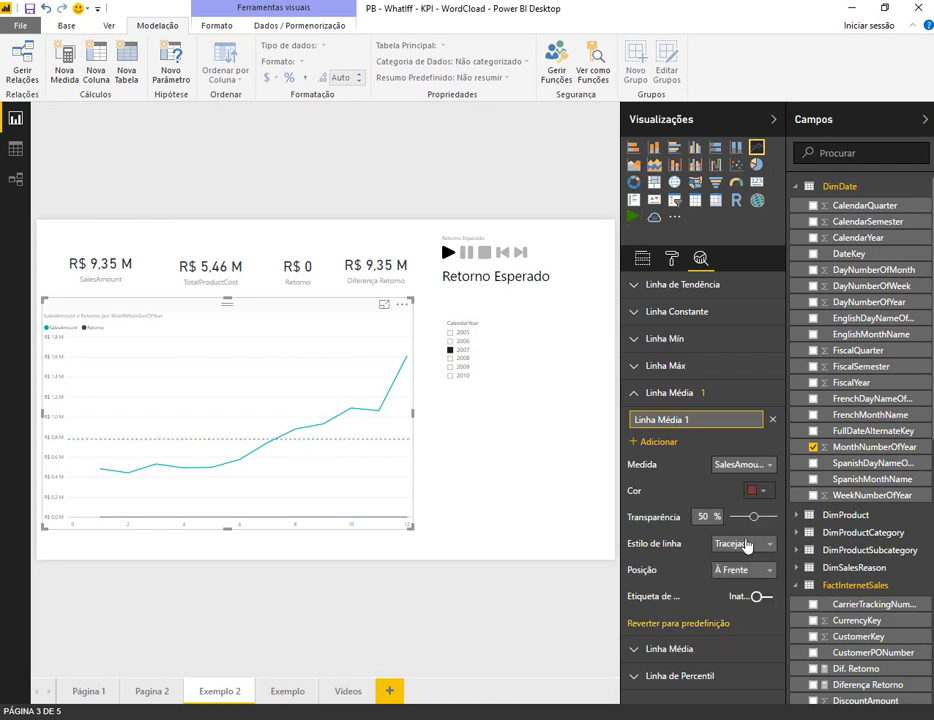
Turn on the average line's data label and colour the label dark red.
click(763, 597)
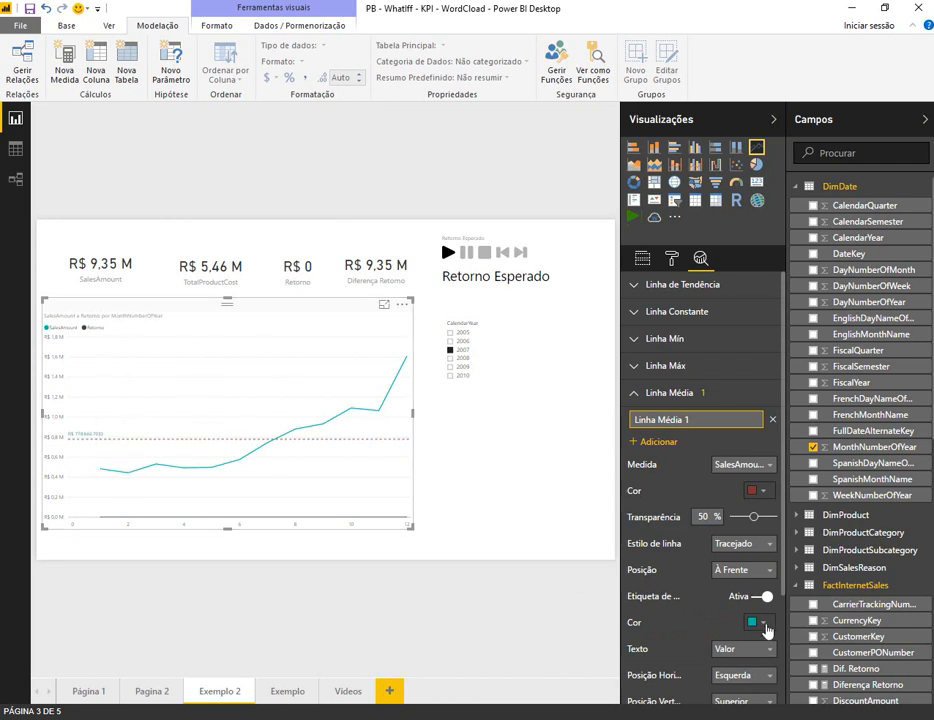
click(763, 624)
click(669, 567)
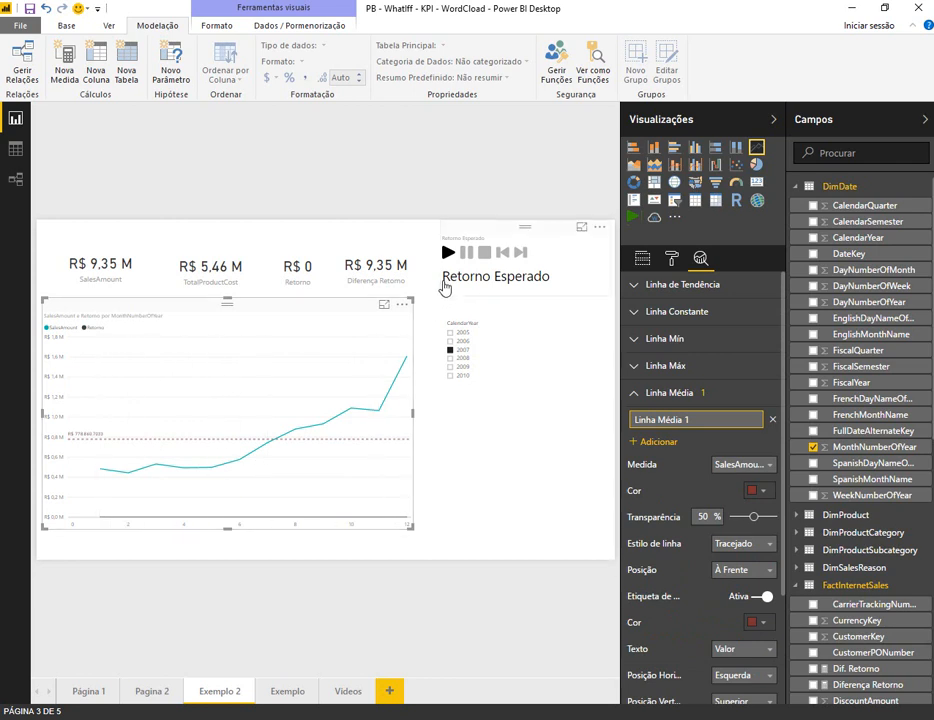
click(514, 485)
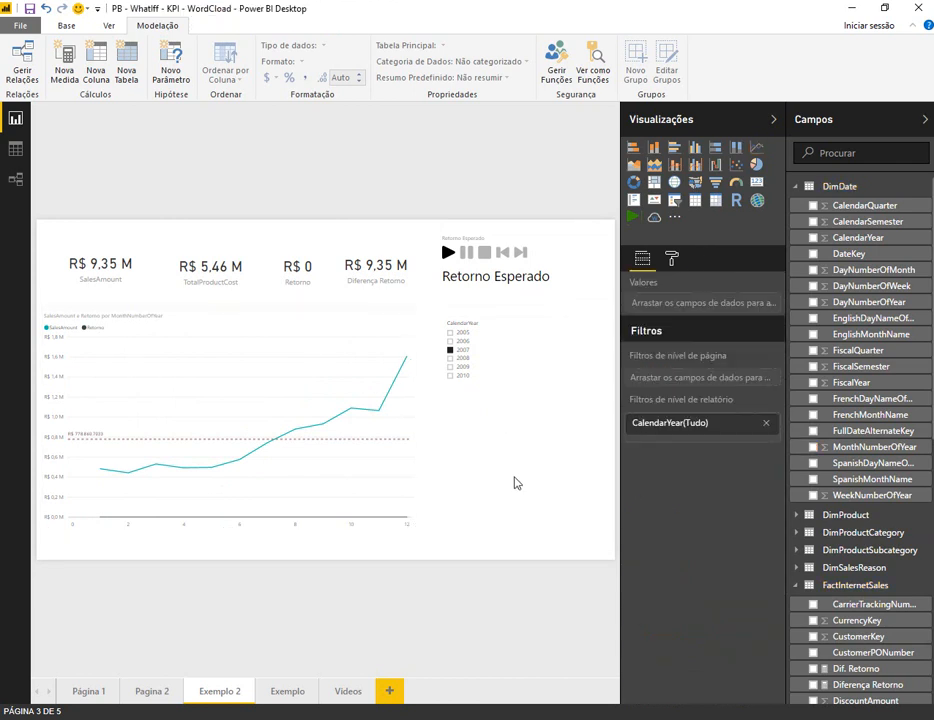
Collapse the side panes and play the Retorno Esperado values, pausing at 0.5 before resuming, to compare Retorno with SalesAmount in the chart.
click(924, 119)
click(900, 119)
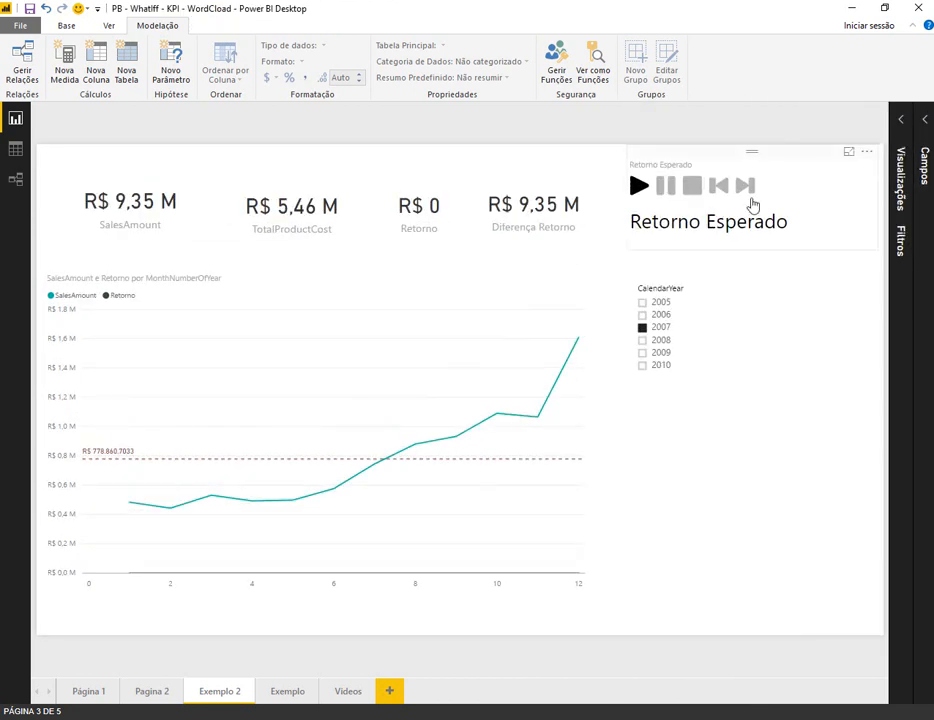
click(637, 188)
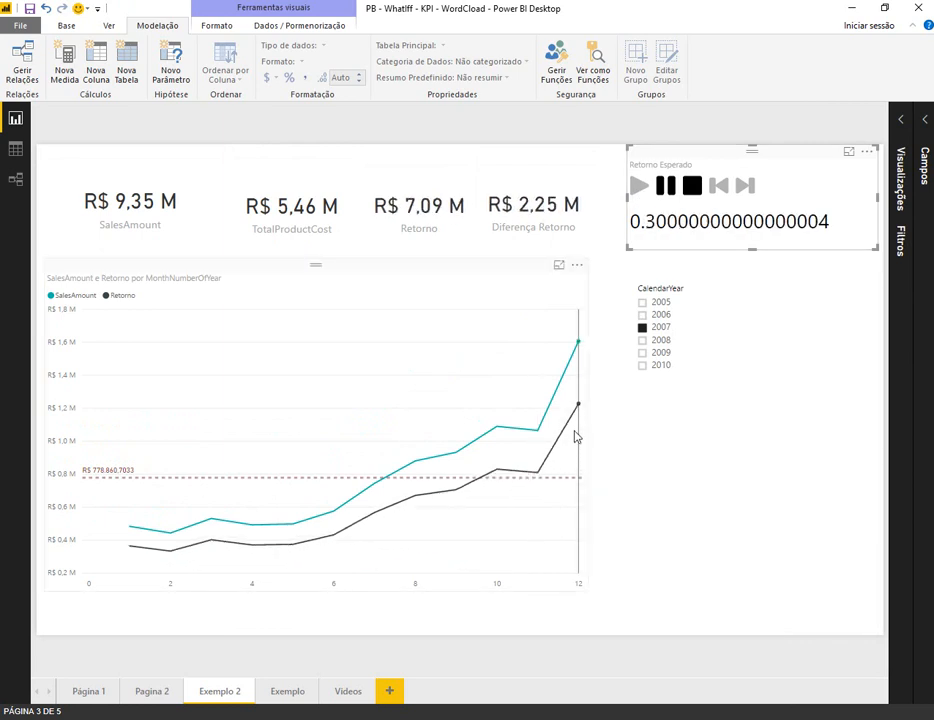
click(668, 186)
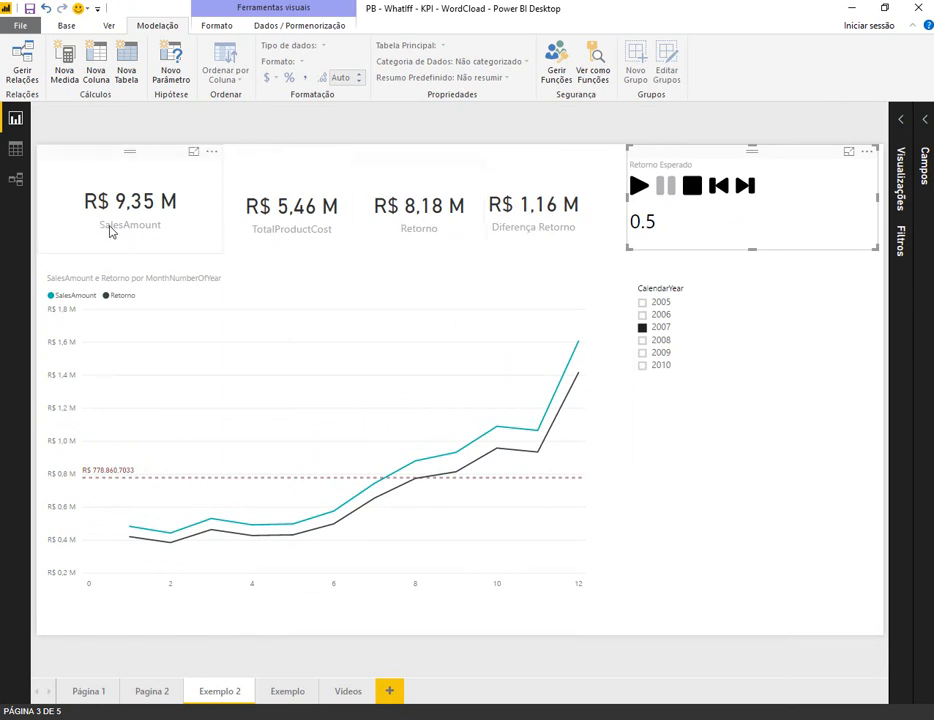
click(638, 188)
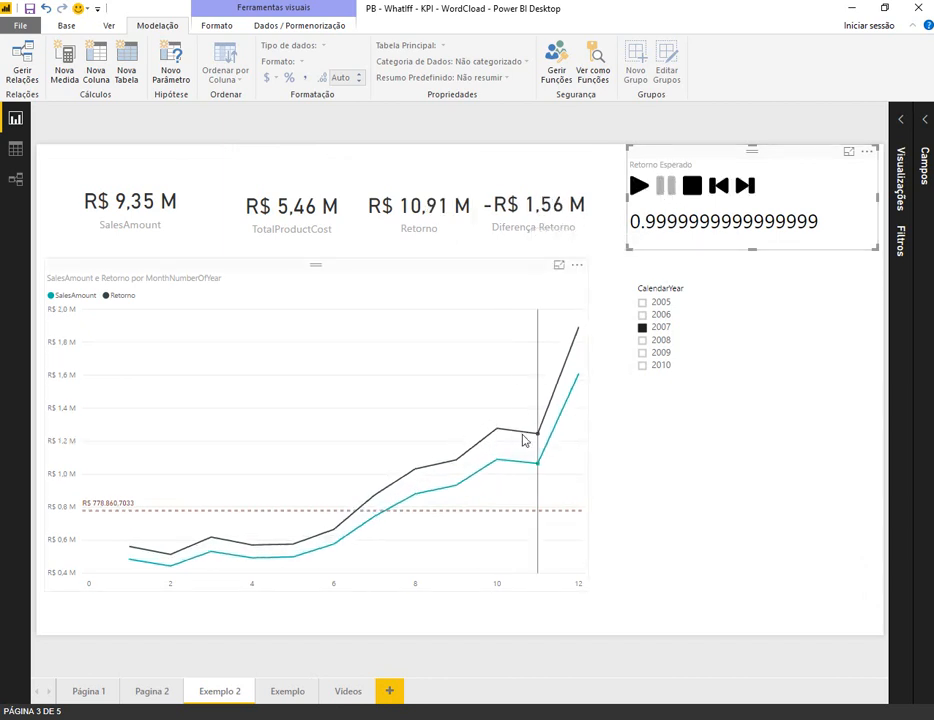
mouse_move(545, 453)
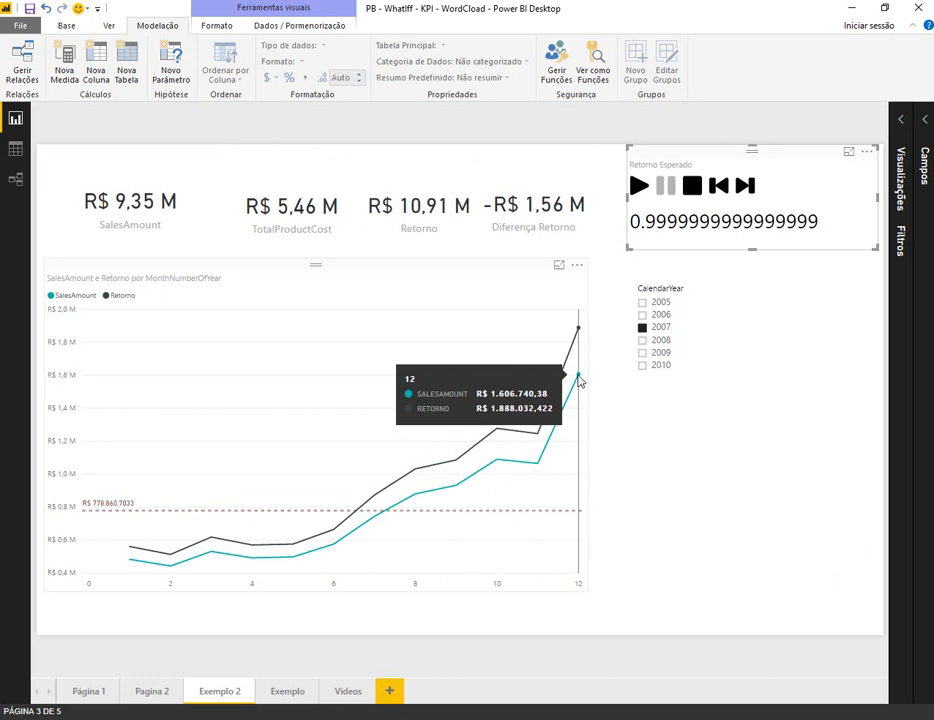
Stop the Retorno Esperado playback and replay it from the start while examining the monthly lines.
click(690, 193)
click(638, 187)
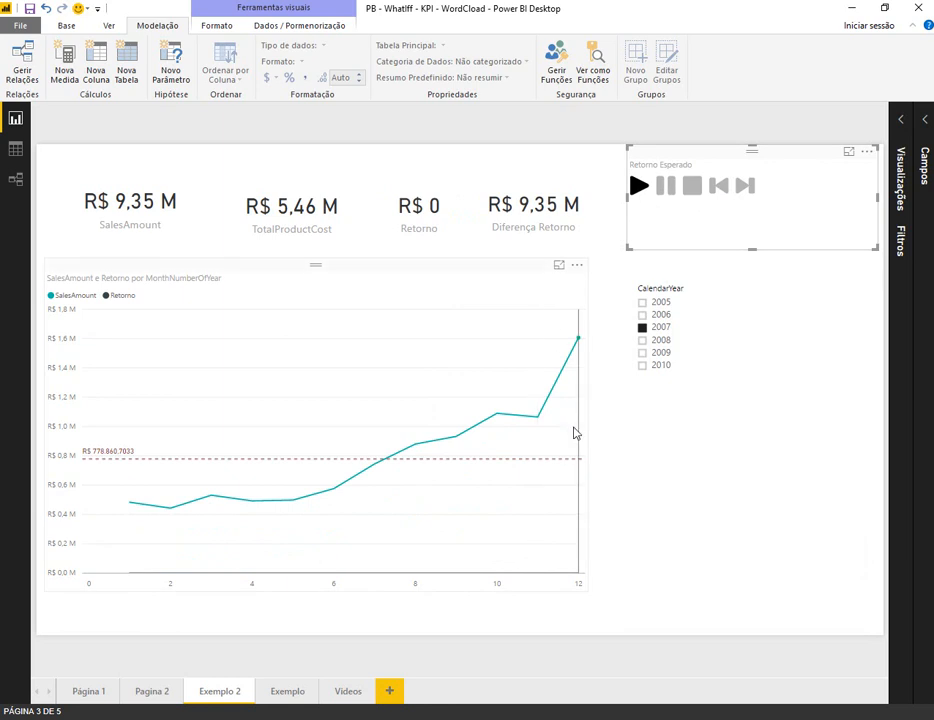
mouse_move(549, 430)
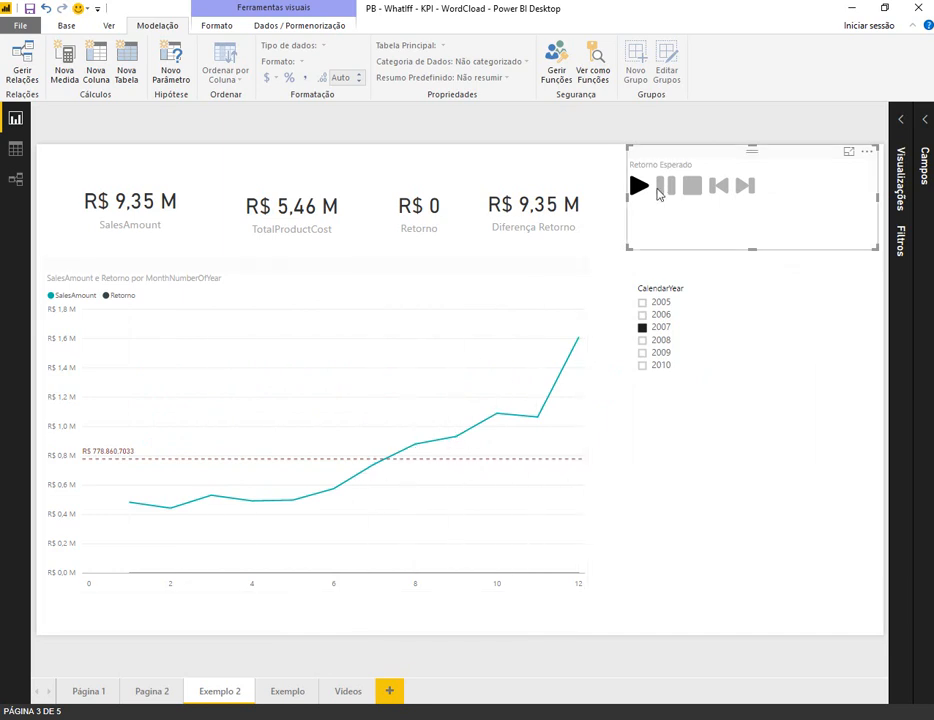
Lower the top edge of the Retorno Esperado player to line up with the cards, and select the Retorno card.
drag(752, 148, 751, 159)
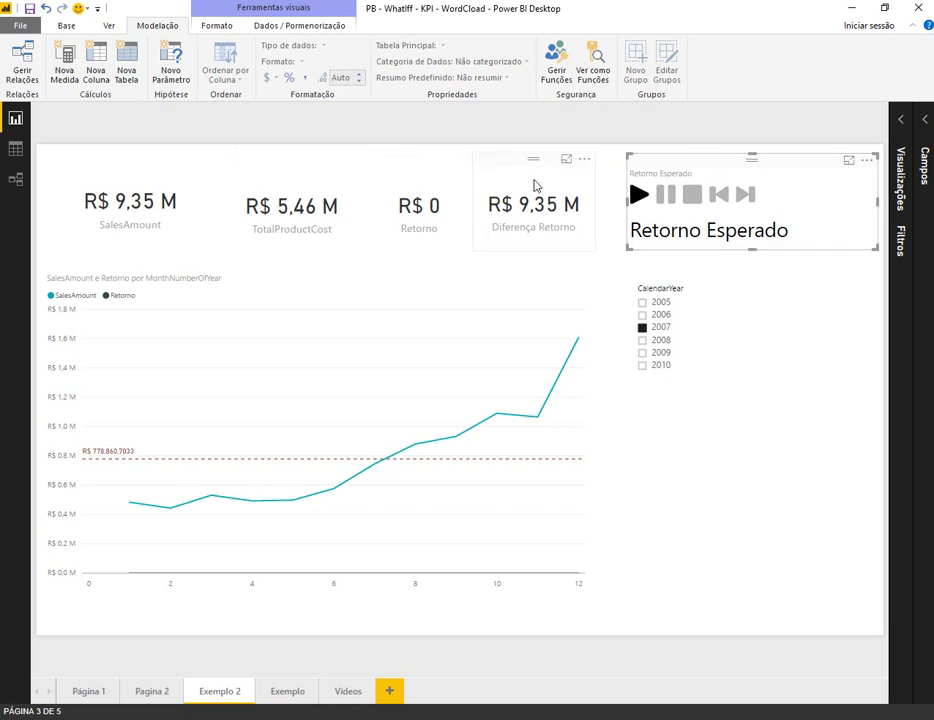
click(395, 170)
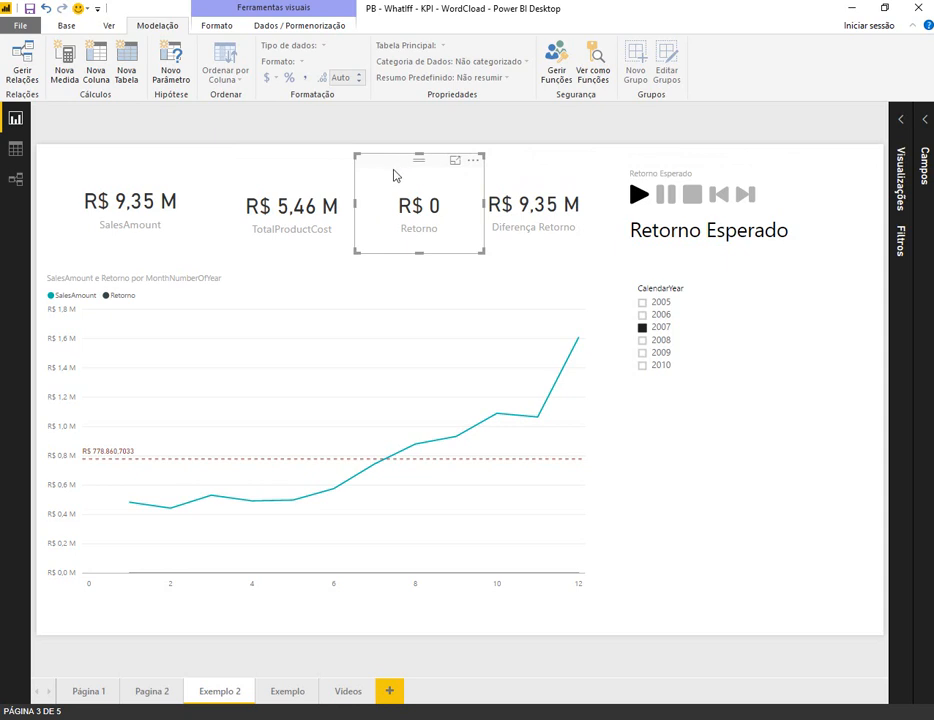